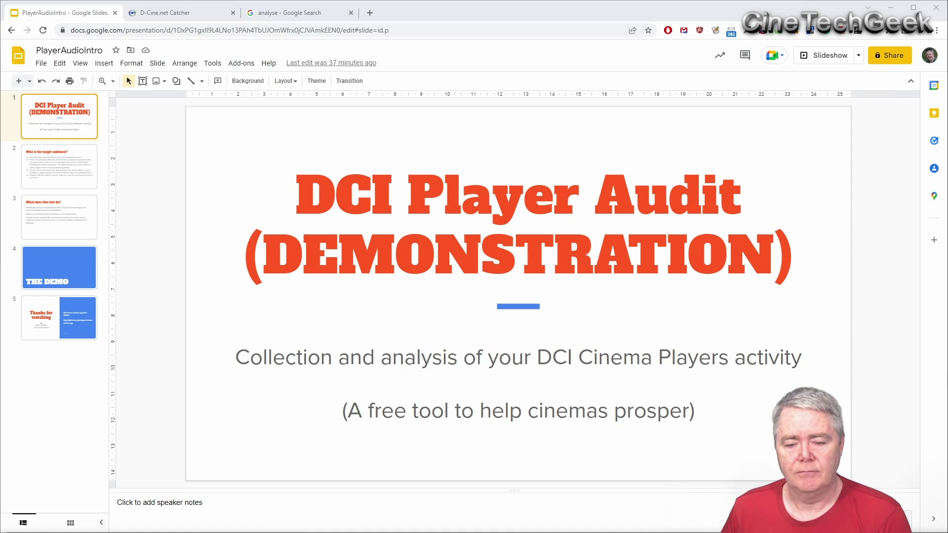
Go through the slides on the target audience and what the tool does, ending on the "THE DEMO" slide.
left_click(58, 179)
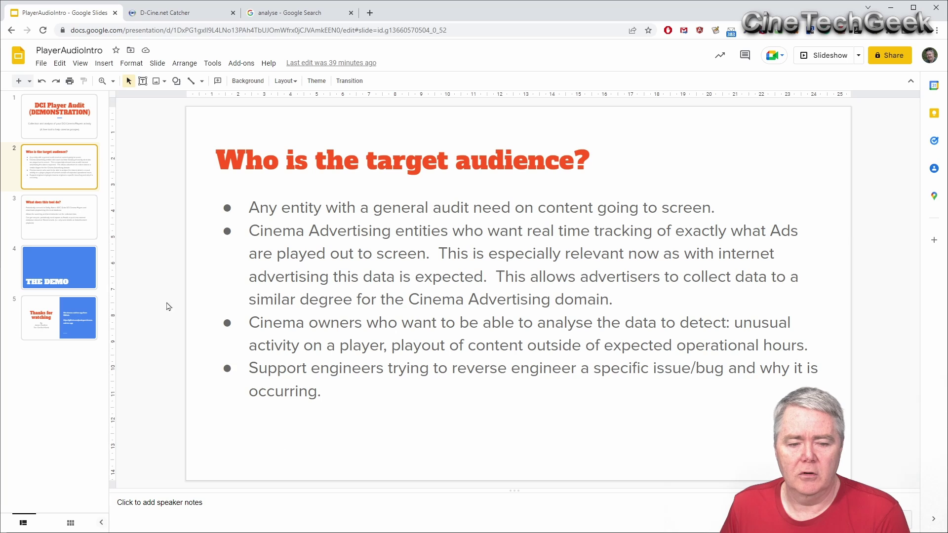
left_click(73, 226)
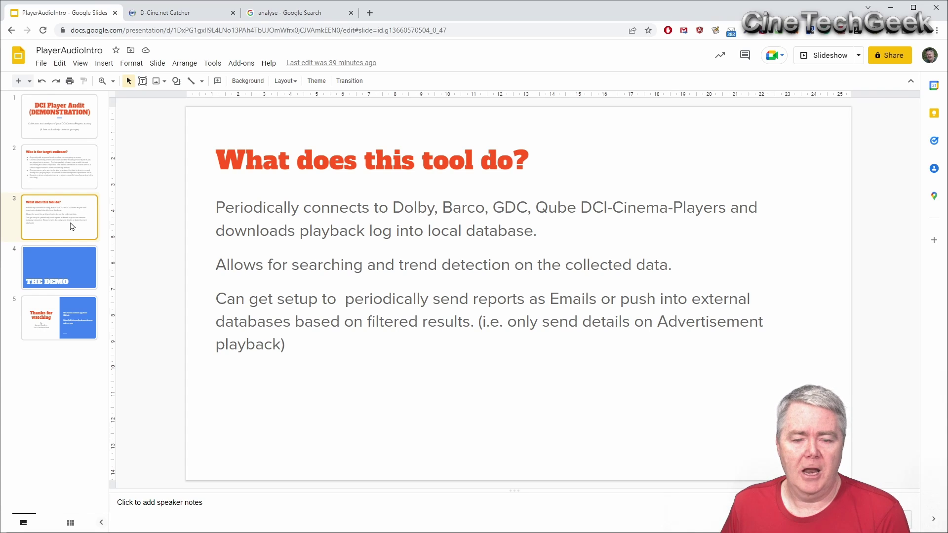
left_click(50, 279)
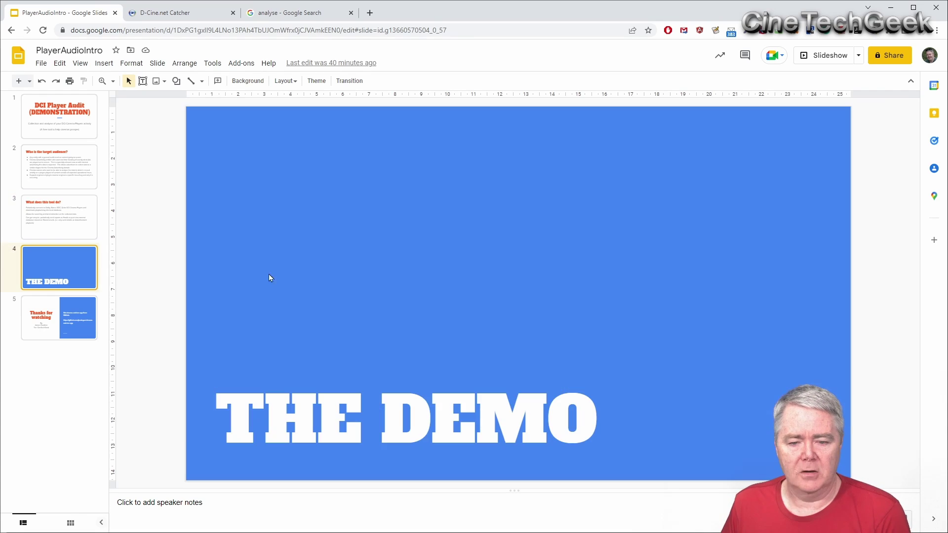
Switch to D-Cine.net Catcher and read through the Playout Audit help page down to the data formats.
left_click(180, 16)
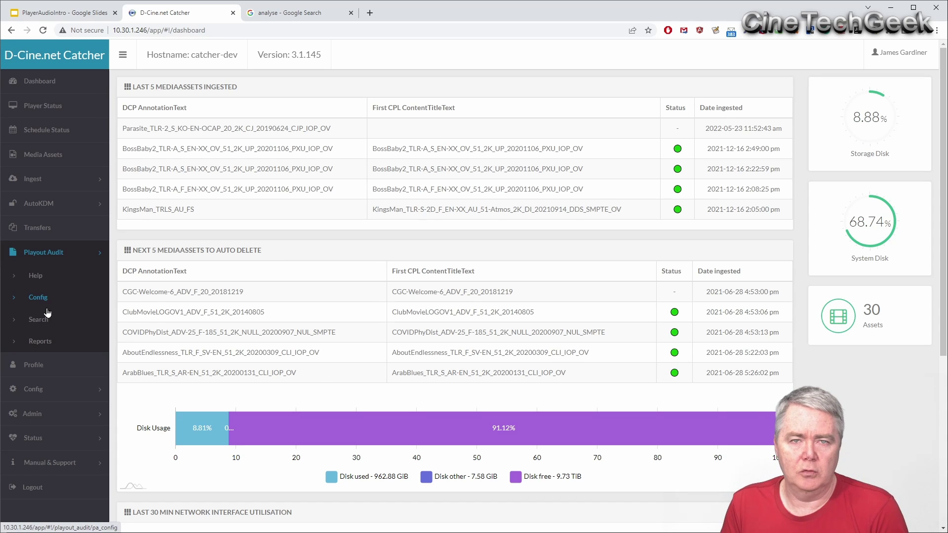
left_click(35, 278)
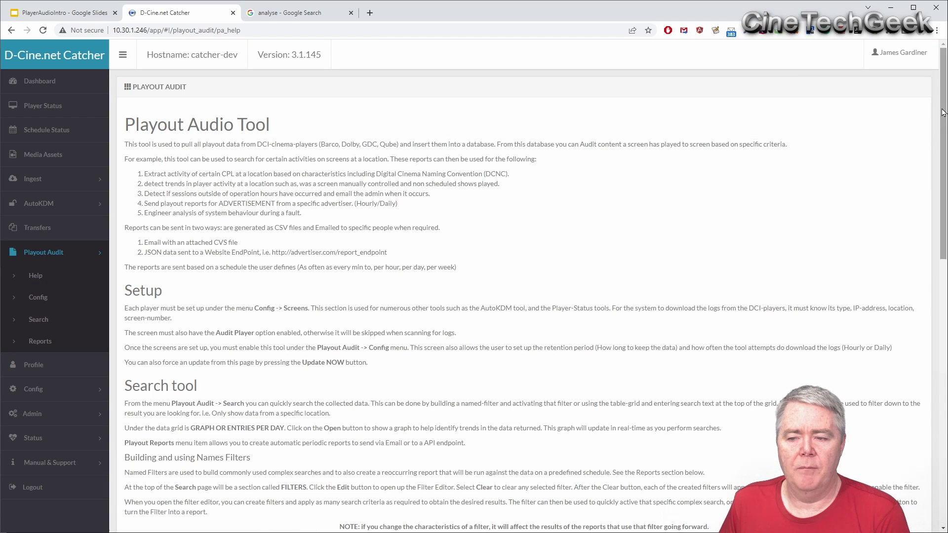
left_click_drag(943, 111, 944, 377)
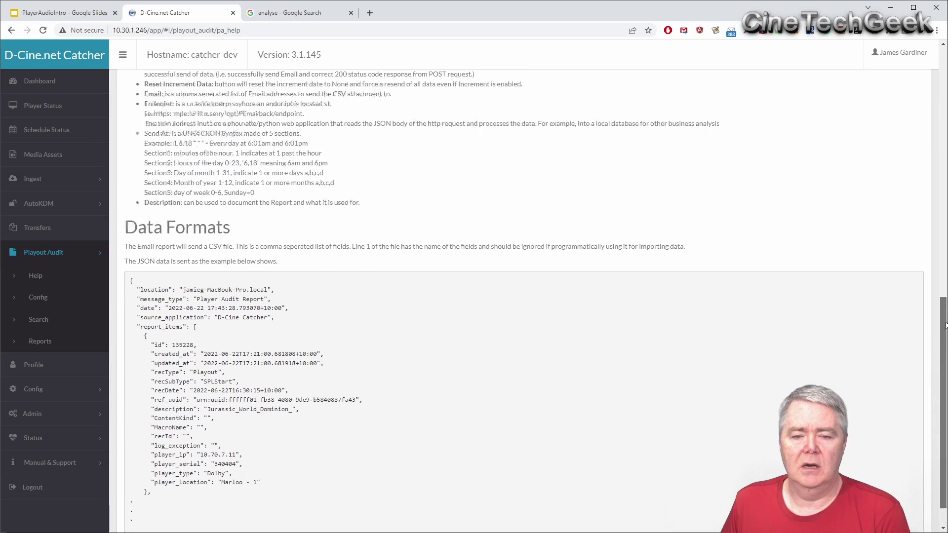
left_click_drag(940, 342, 940, 73)
Visit the Playout Audit configuration, then open the screens configuration and view the Chinatown and Forbes C1 player settings.
left_click(50, 301)
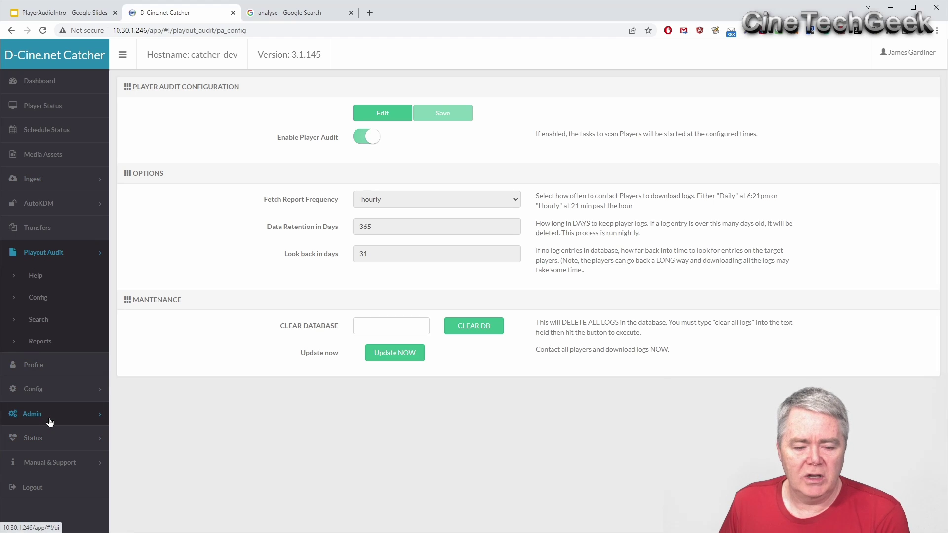
left_click(63, 393)
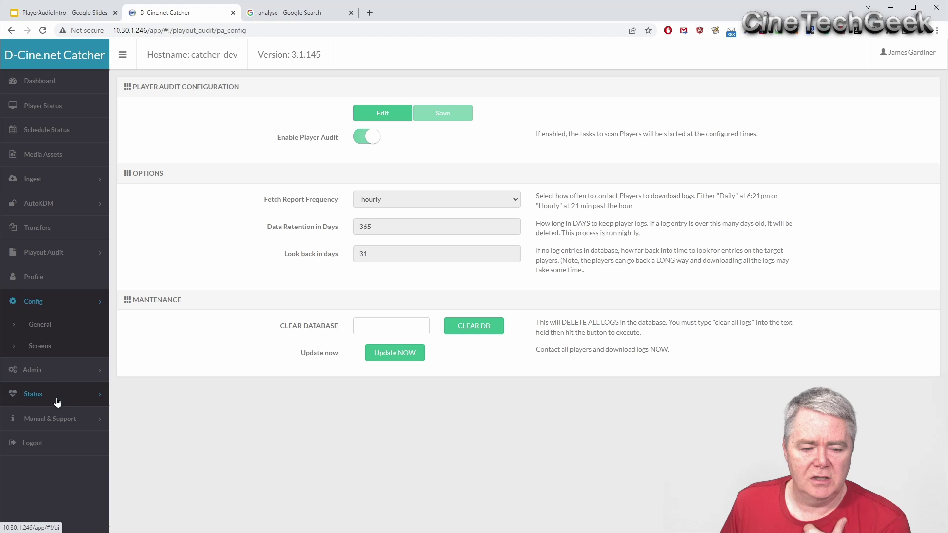
left_click(61, 354)
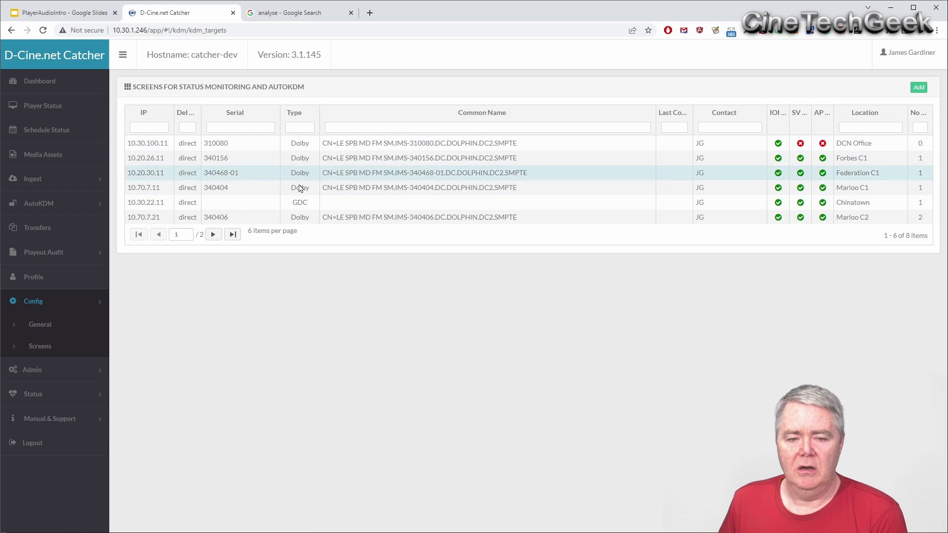
left_click(384, 206)
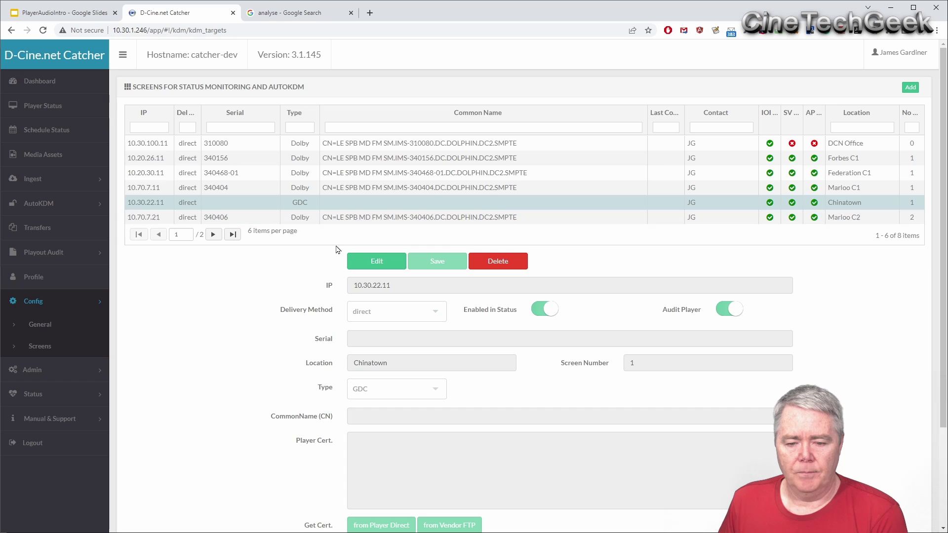
left_click(362, 165)
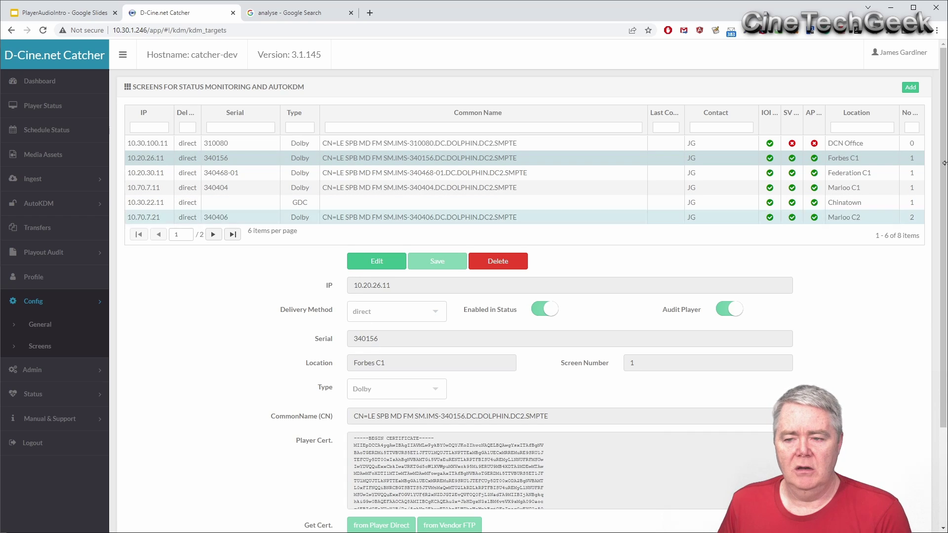
Bring up the form for adding a new target, dismiss it, and review the Forbes C1 screen's full settings.
left_click(911, 86)
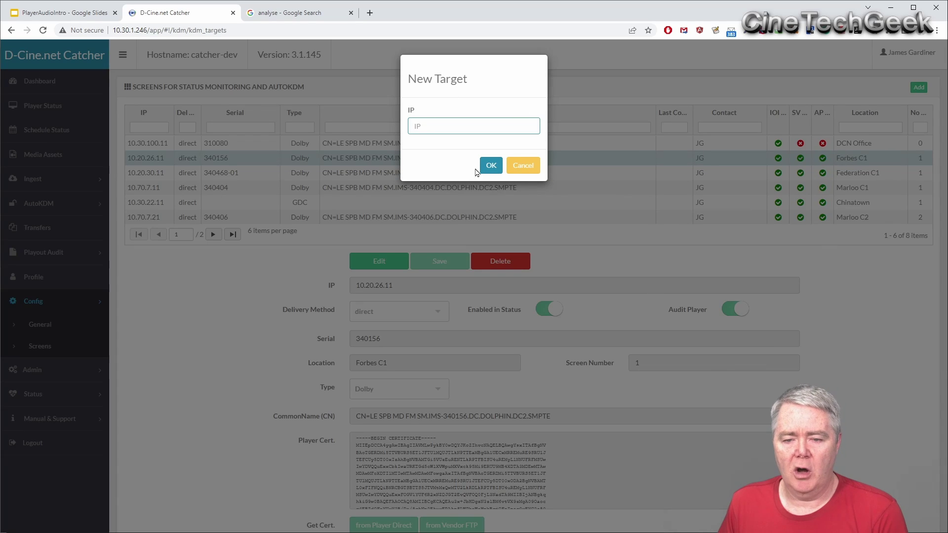
left_click(521, 165)
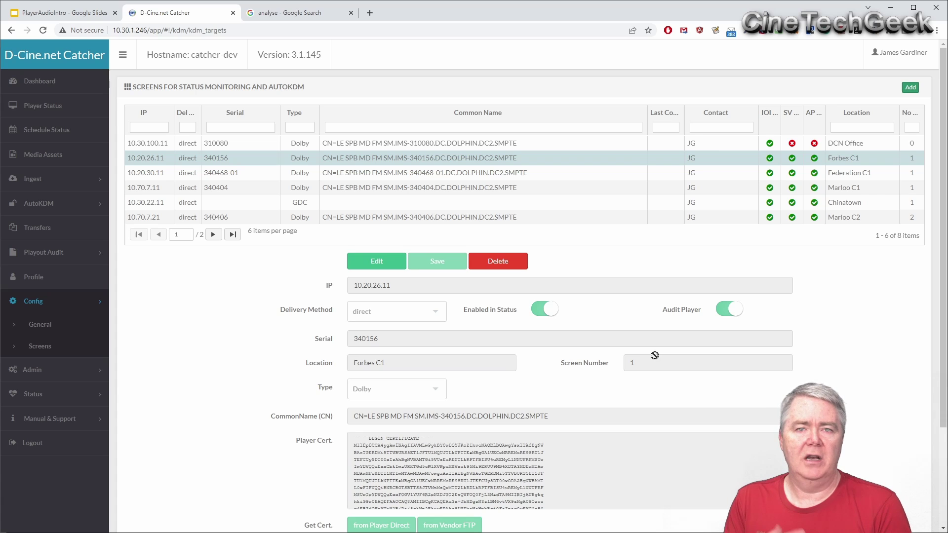
scroll(578, 368, "down", 3)
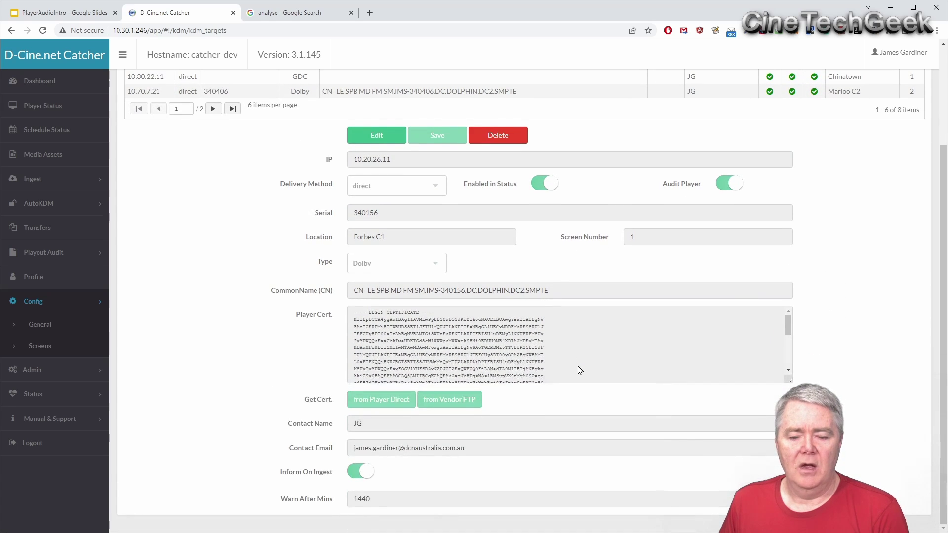
scroll(578, 366, "up", 3)
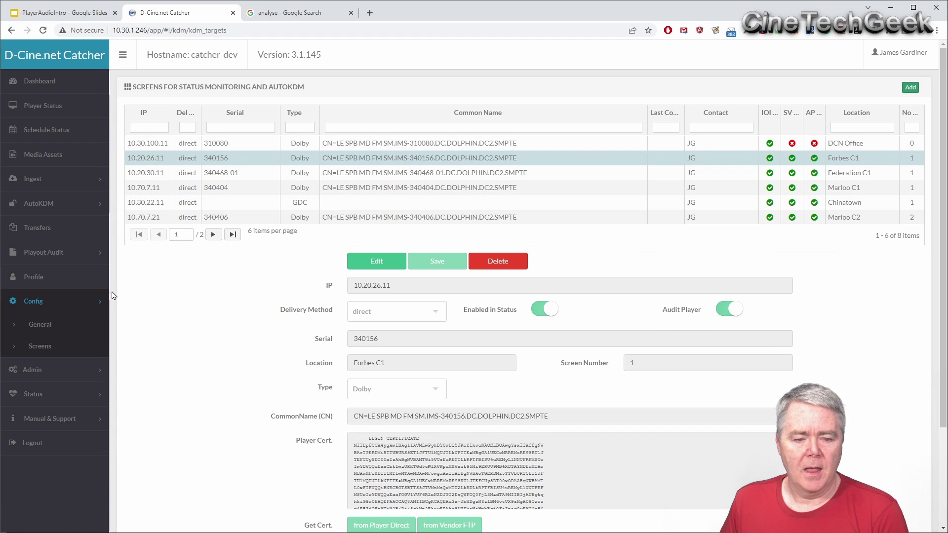
Open the Playout Audit configuration for editing and switch Enable Player Audit off and back on.
left_click(63, 255)
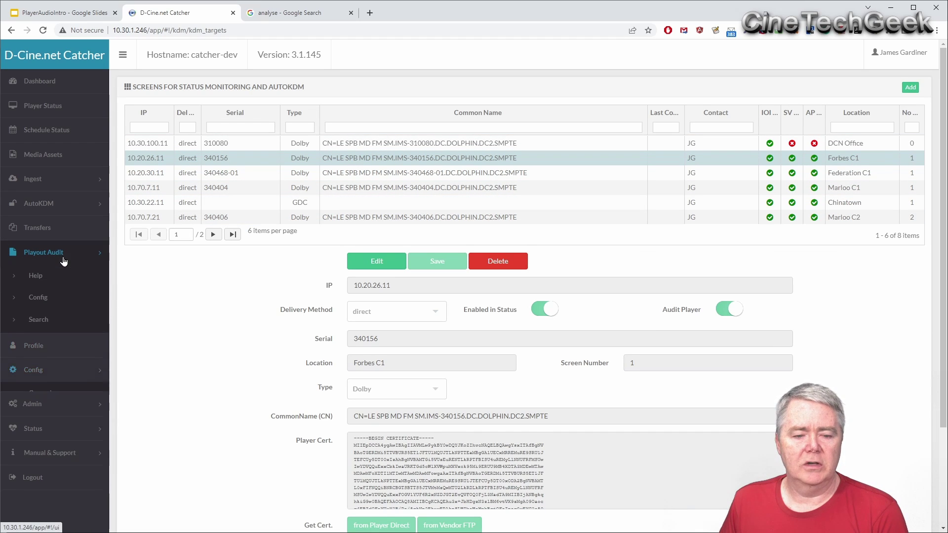
left_click(50, 300)
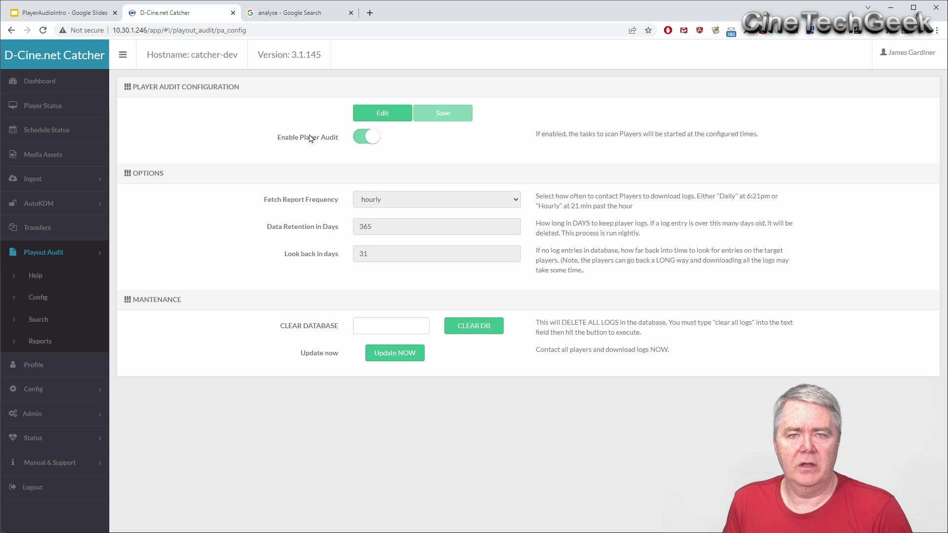
left_click(380, 120)
left_click(367, 140)
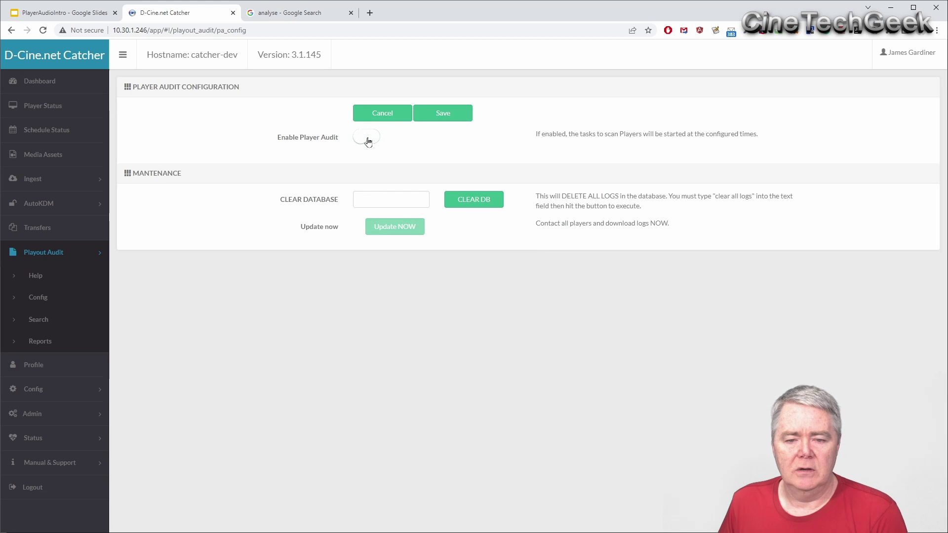
left_click(367, 139)
Check the Fetch Report Frequency options, keep hourly, and start an immediate log download from all players.
left_click(403, 199)
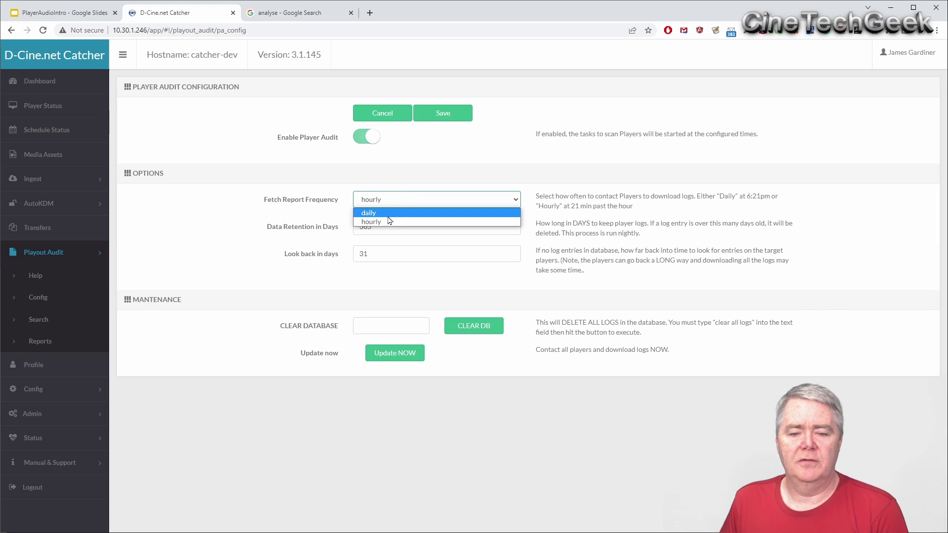
left_click(395, 202)
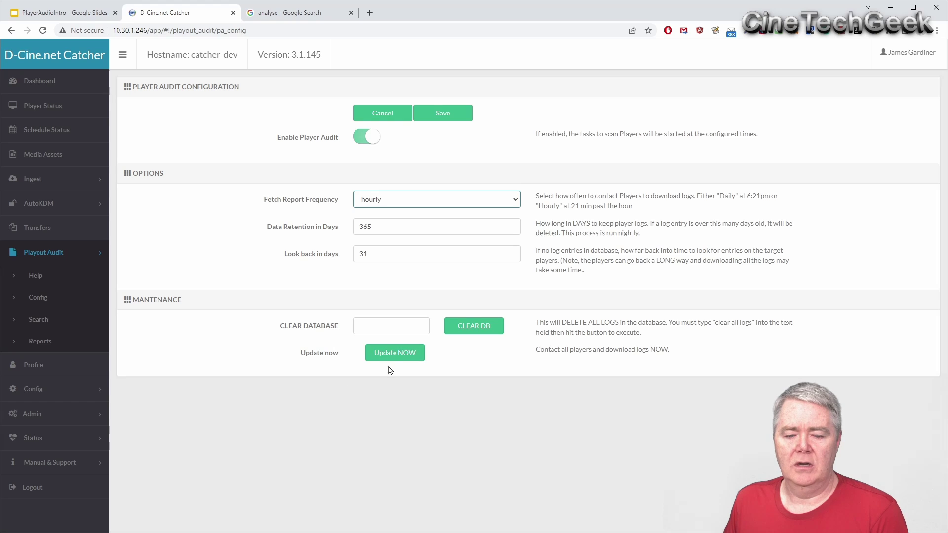
left_click(400, 357)
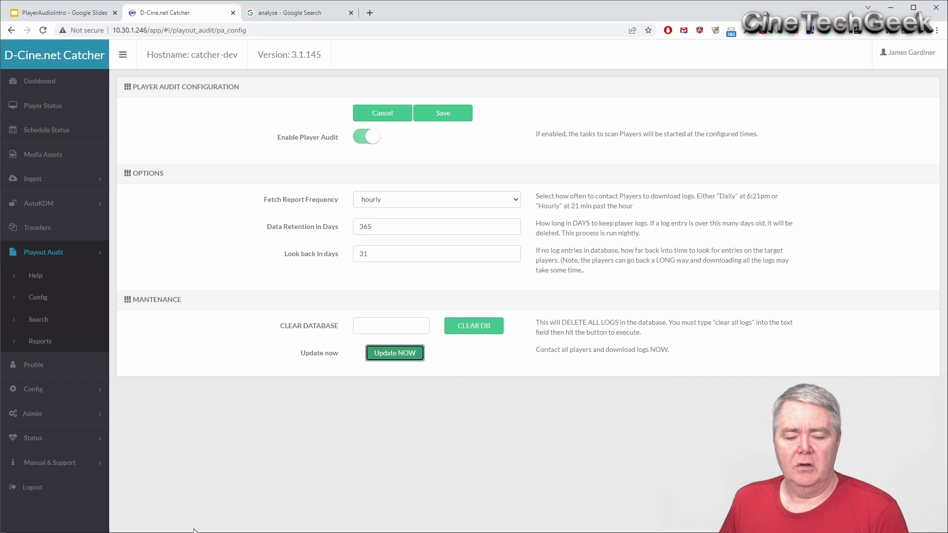
Open the Playout Audit search, filter the log entries by location "mar", and go to page 3 of the results.
left_click(45, 322)
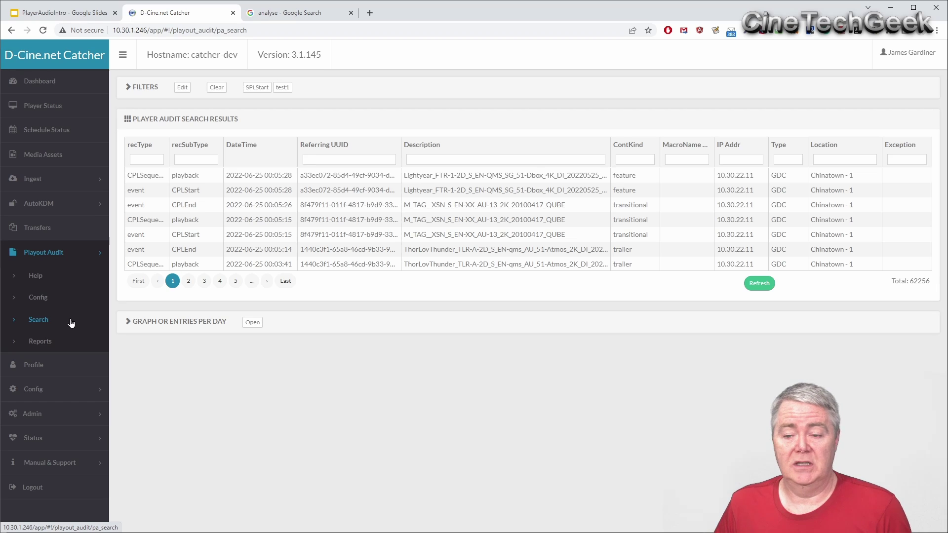
left_click(849, 160)
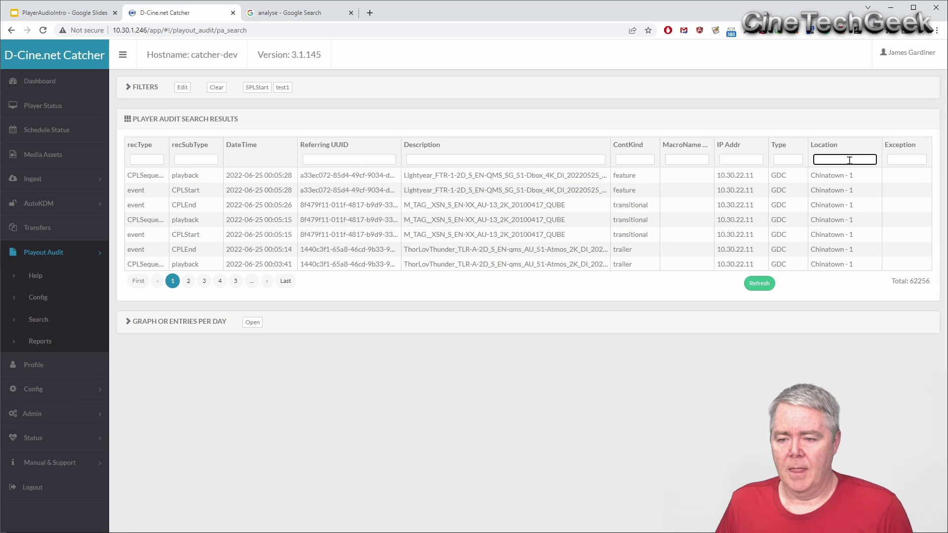
type("mar")
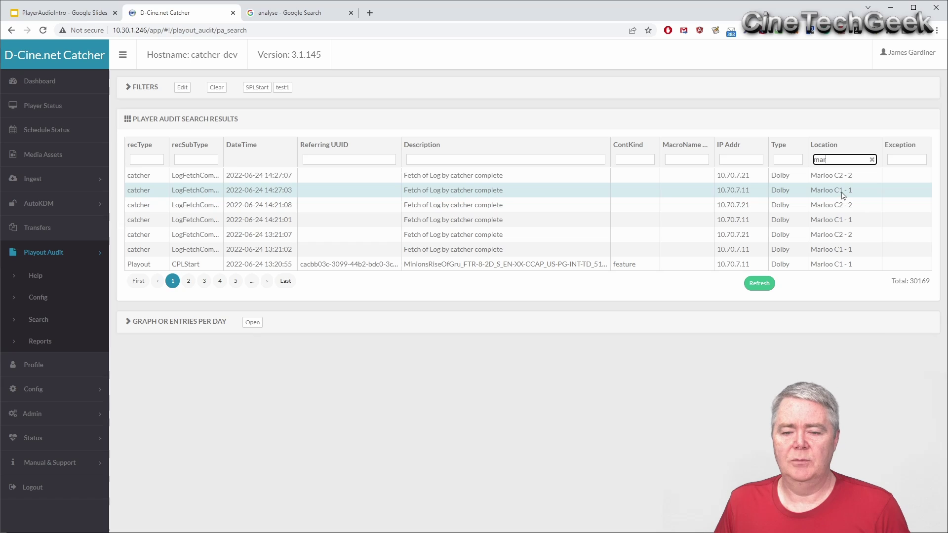
left_click(189, 281)
left_click(202, 284)
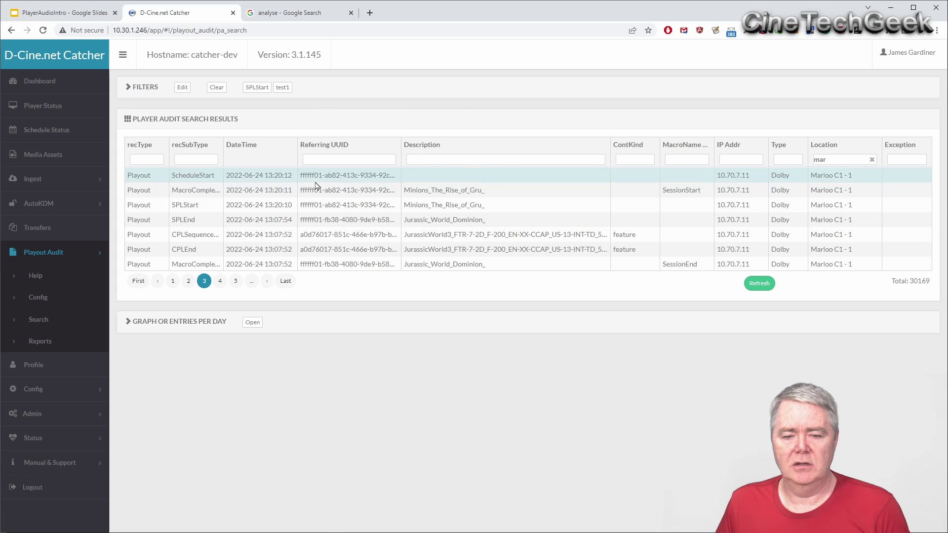
Filter the entries by recSubType "SPLST" and examine the graph of entries per day.
left_click(201, 160)
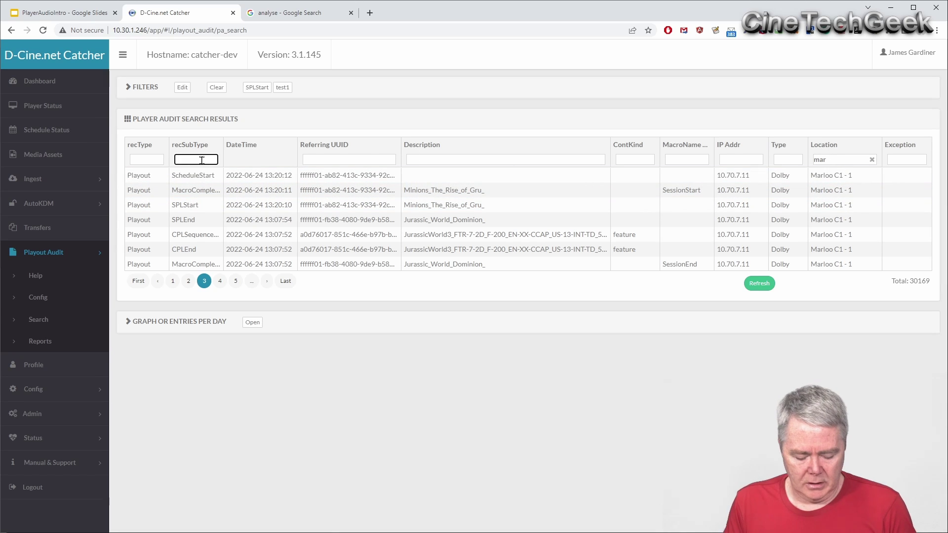
type("SPLST")
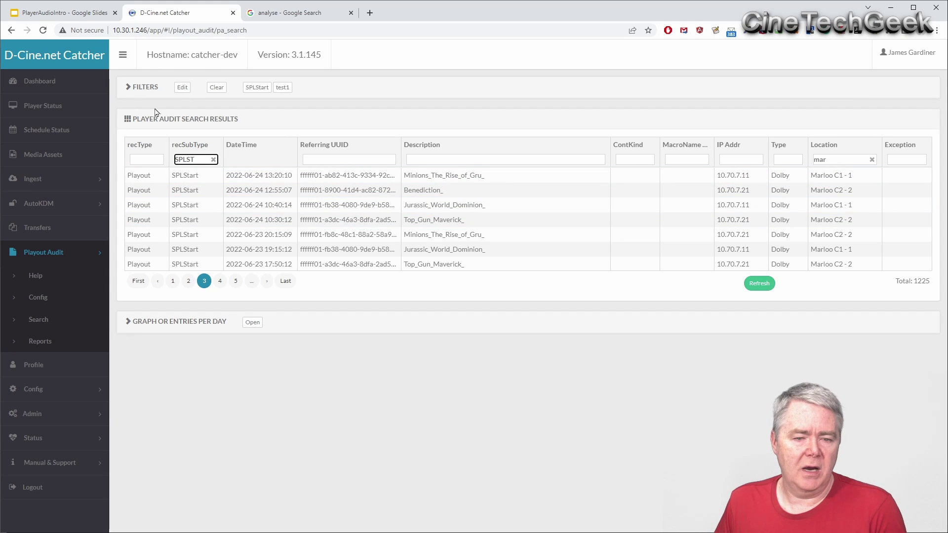
left_click(251, 323)
scroll(391, 391, "down", 4)
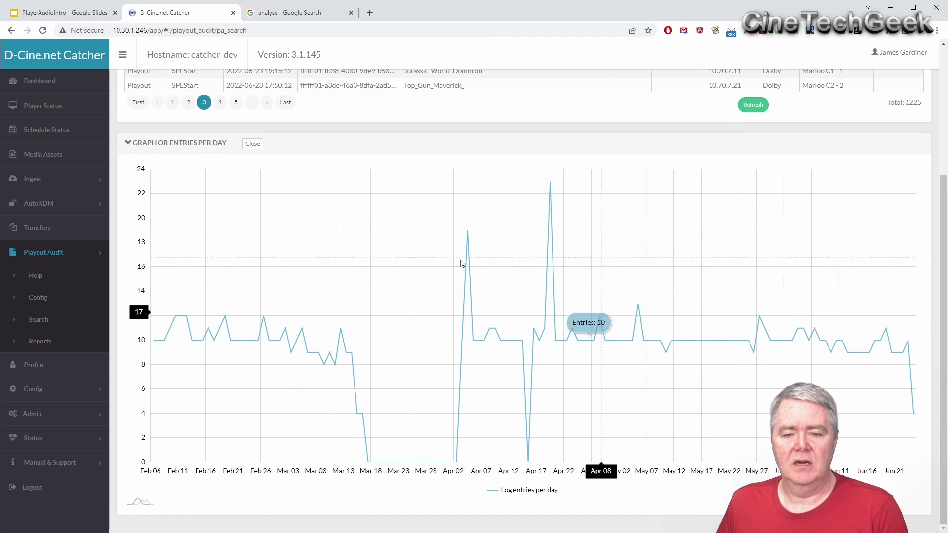
scroll(442, 278, "up", 2)
scroll(292, 397, "down", 2)
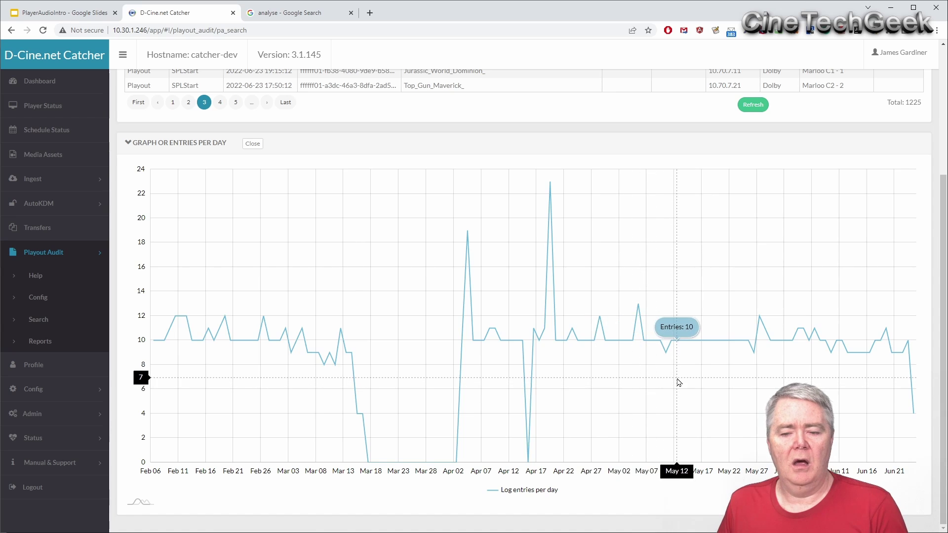
scroll(678, 383, "up", 3)
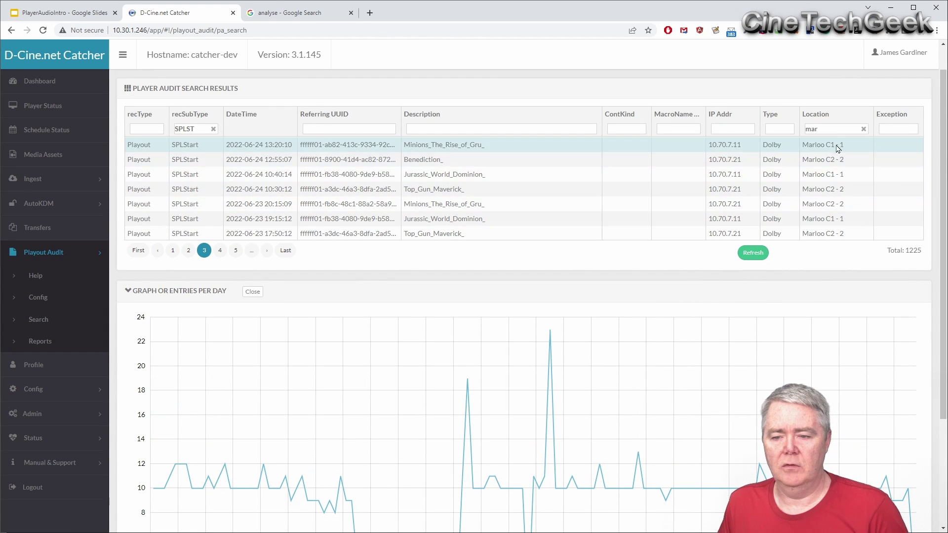
Narrow the location filter to "marloo C1" and review the entries-per-day graph and the matching log entries.
left_click(837, 128)
type("l")
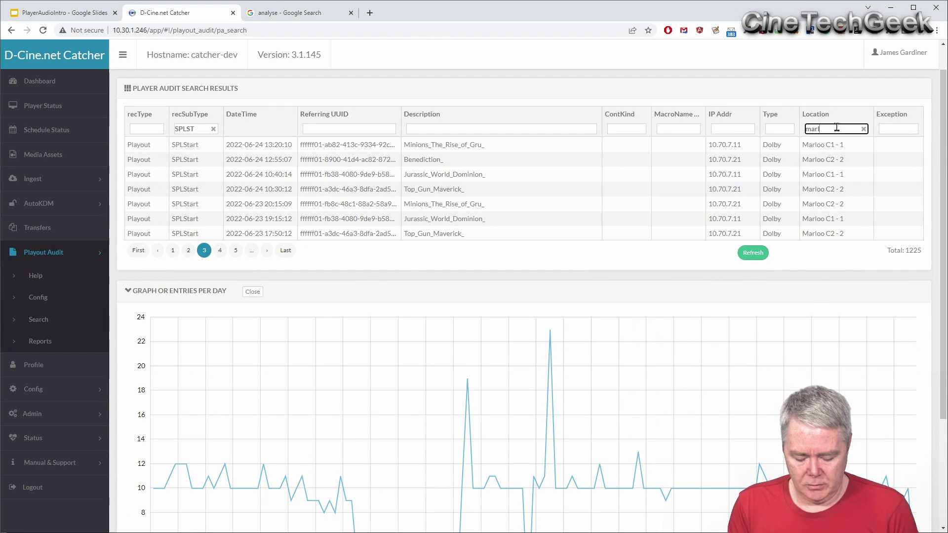
type("oo C1")
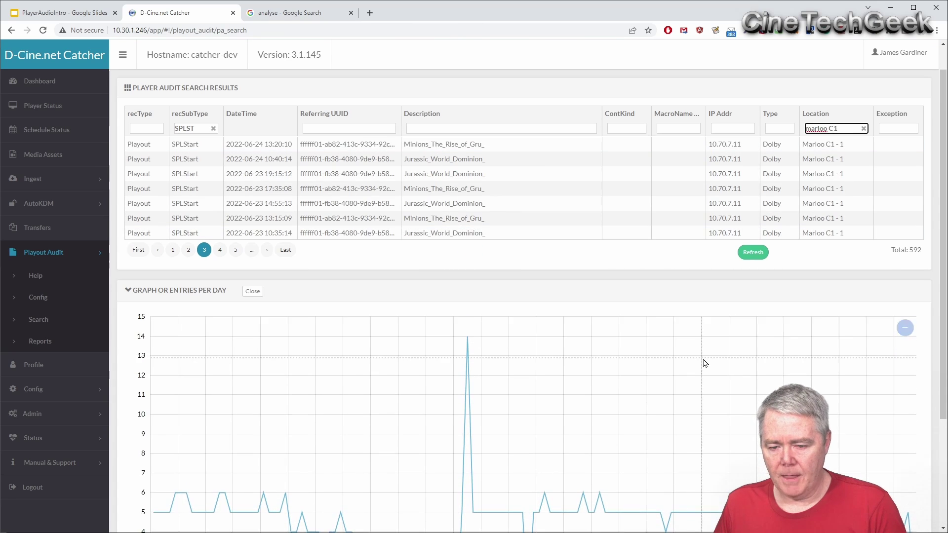
scroll(642, 366, "down", 3)
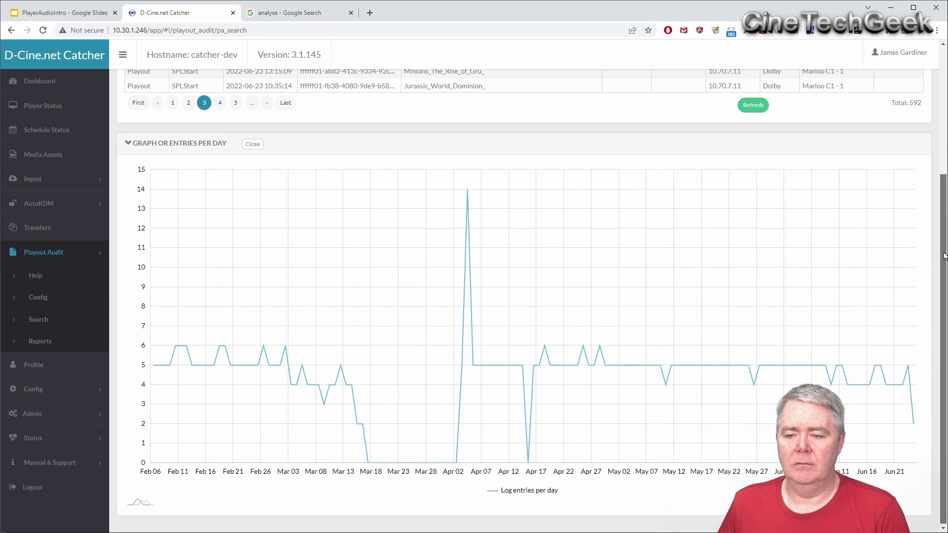
left_click_drag(942, 271, 946, 154)
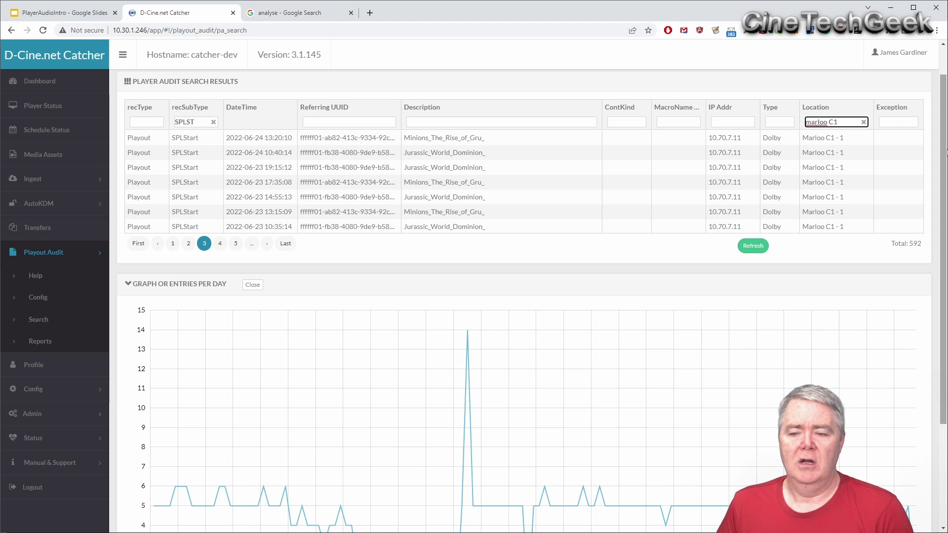
left_click_drag(944, 180, 944, 122)
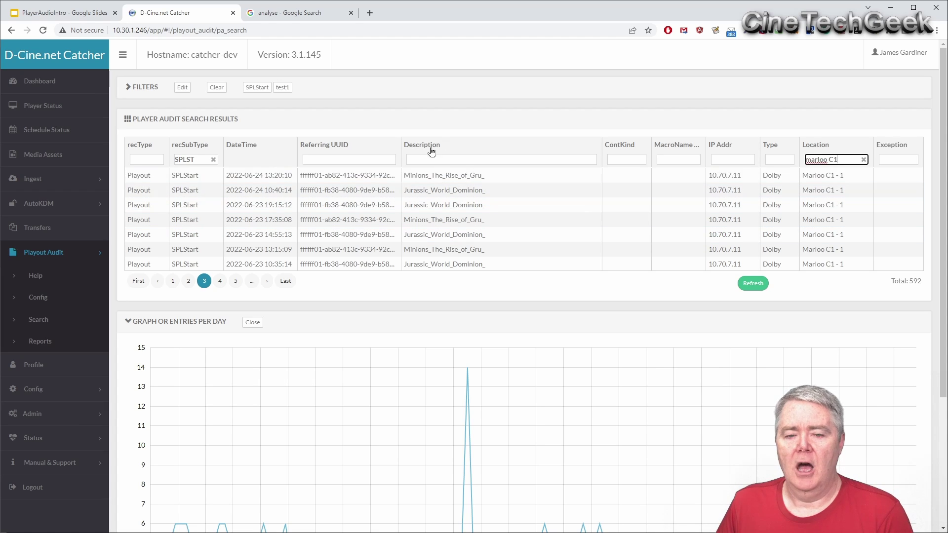
Open the saved filters for editing, activate the SPLStart filter, and clear the recSubType and location column filters.
left_click(182, 88)
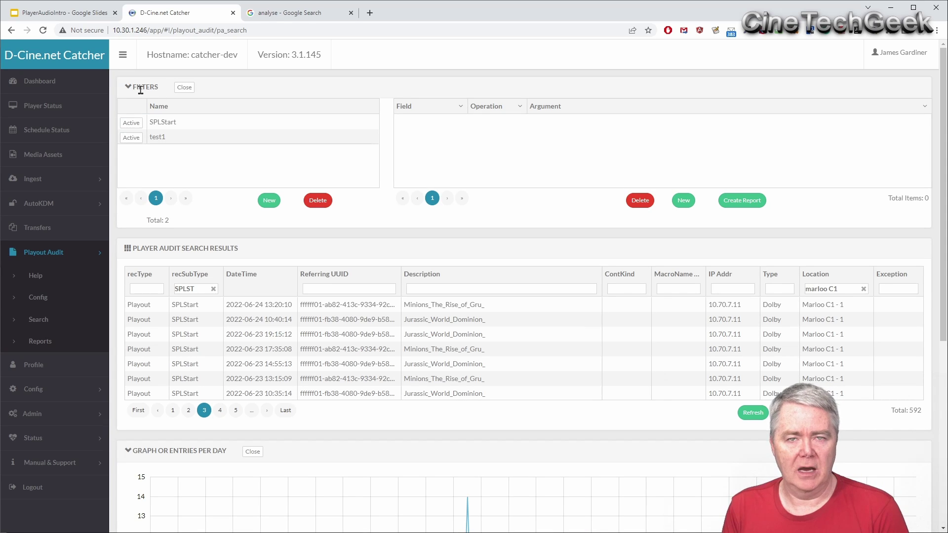
left_click(174, 124)
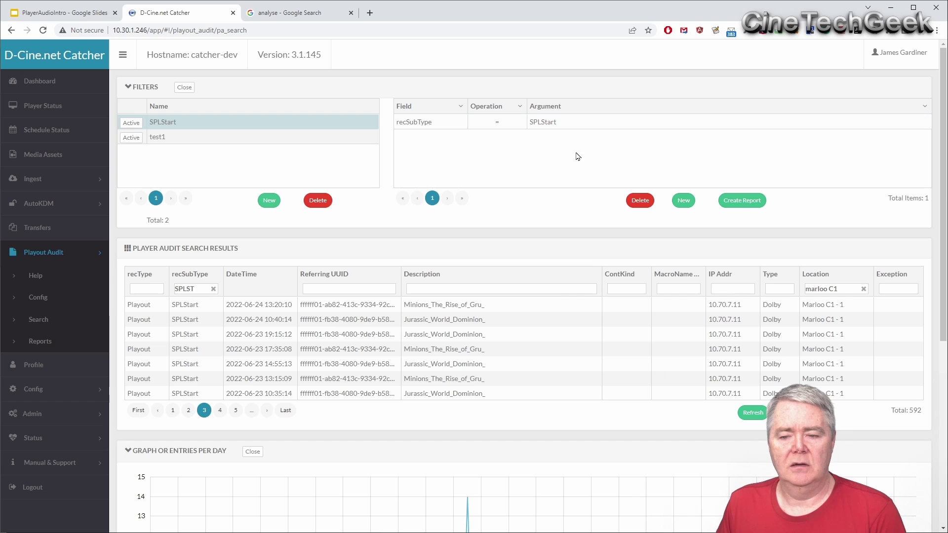
left_click(131, 123)
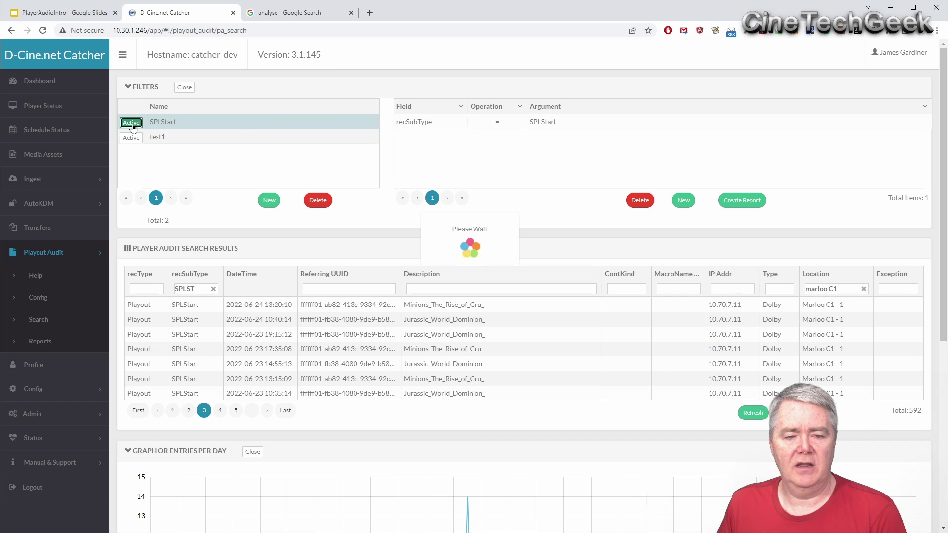
left_click(863, 289)
left_click(213, 289)
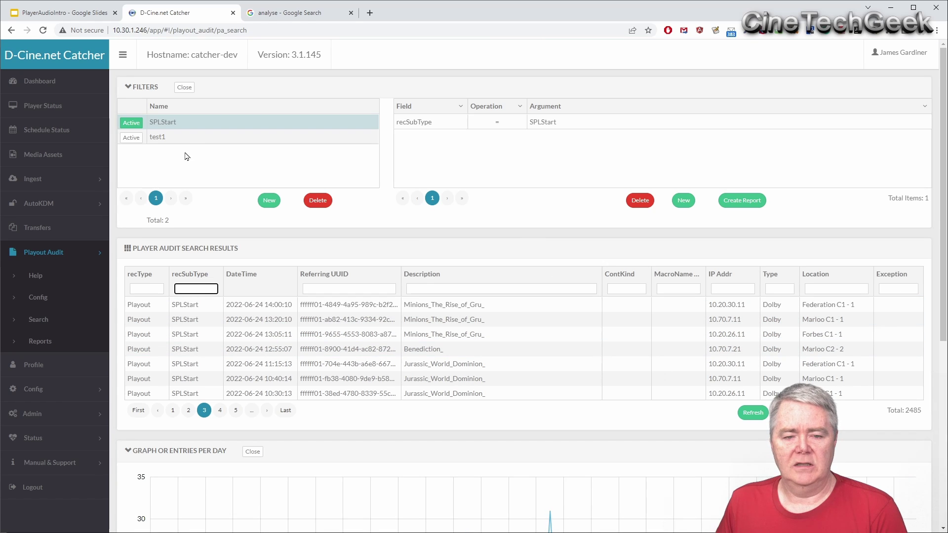
left_click(132, 123)
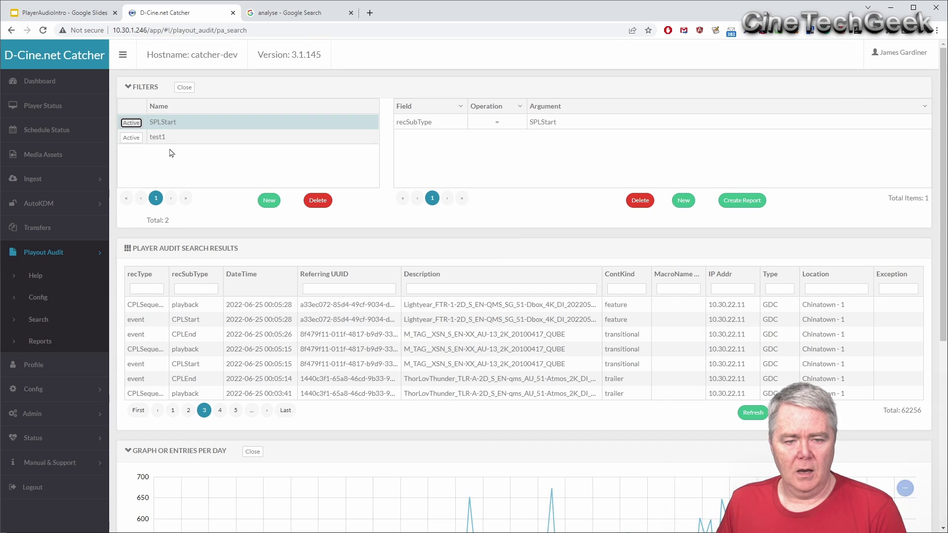
left_click(132, 123)
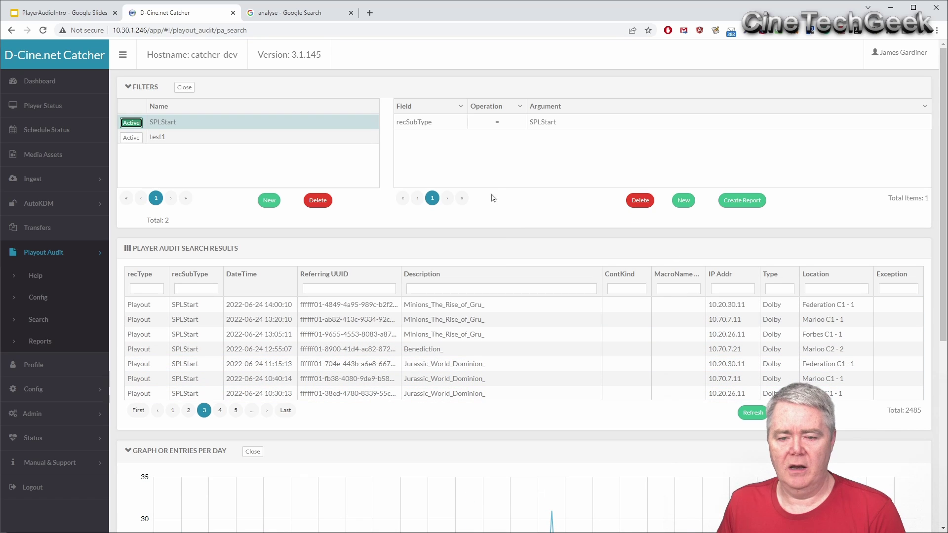
Add a condition to the SPLStart filter with field player_location, operation startswith and value "Marloo C1", and update it.
left_click(434, 148)
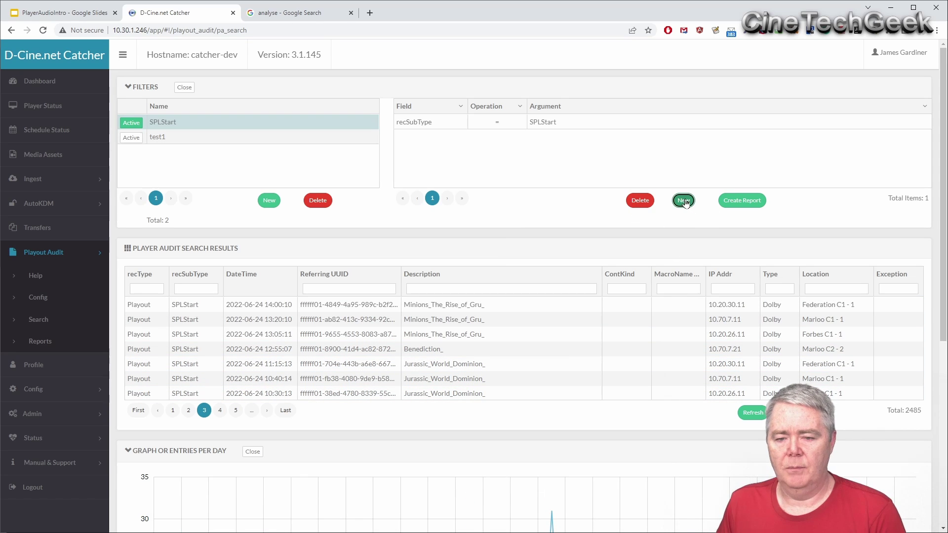
left_click(683, 200)
left_click(454, 139)
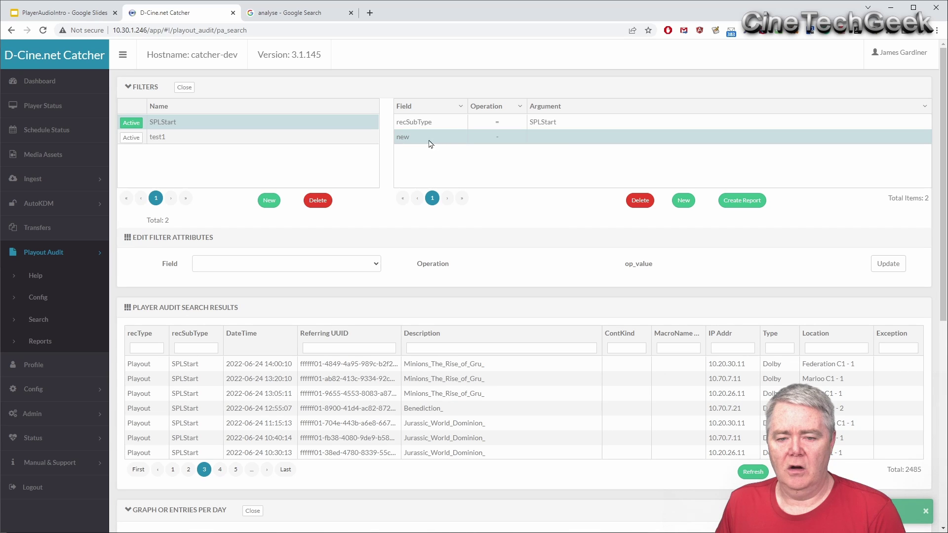
left_click(235, 265)
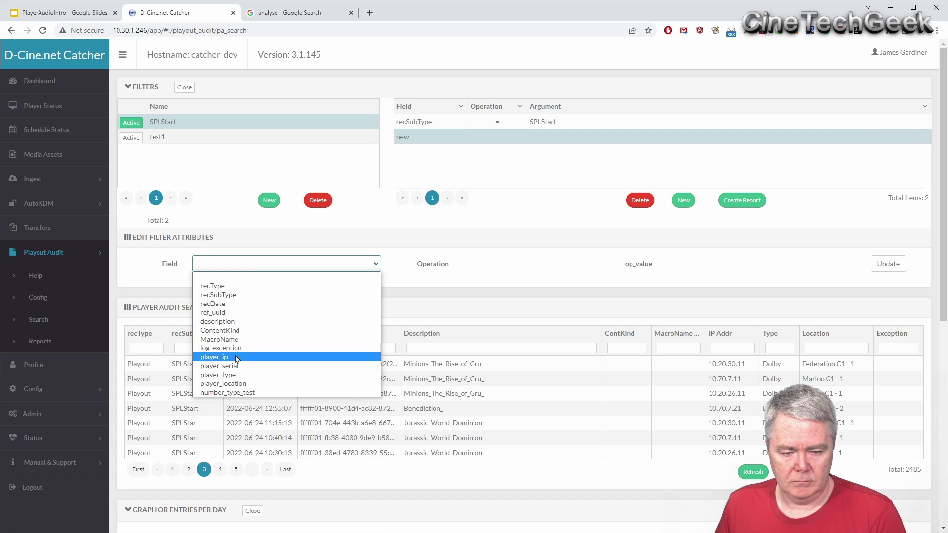
left_click(243, 383)
left_click(517, 269)
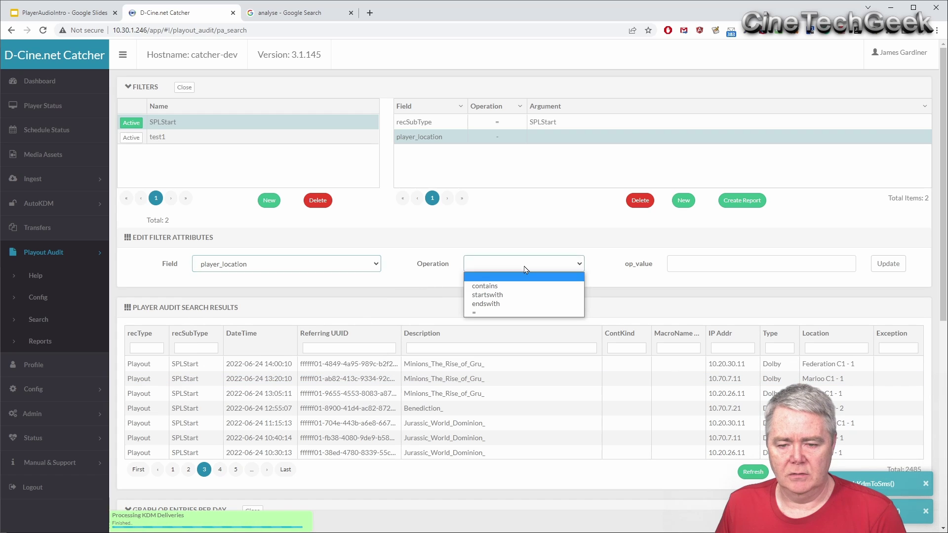
left_click(517, 295)
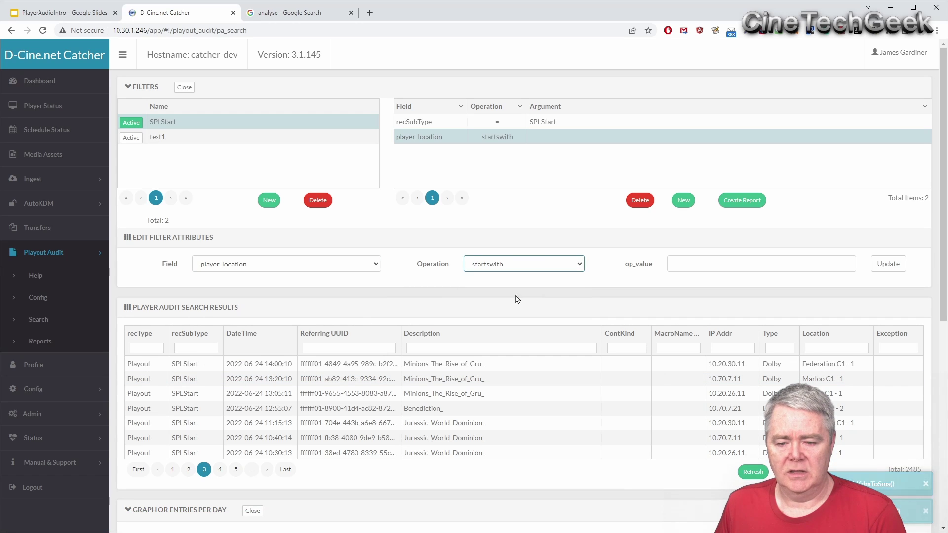
left_click(682, 266)
type("Marloo C1")
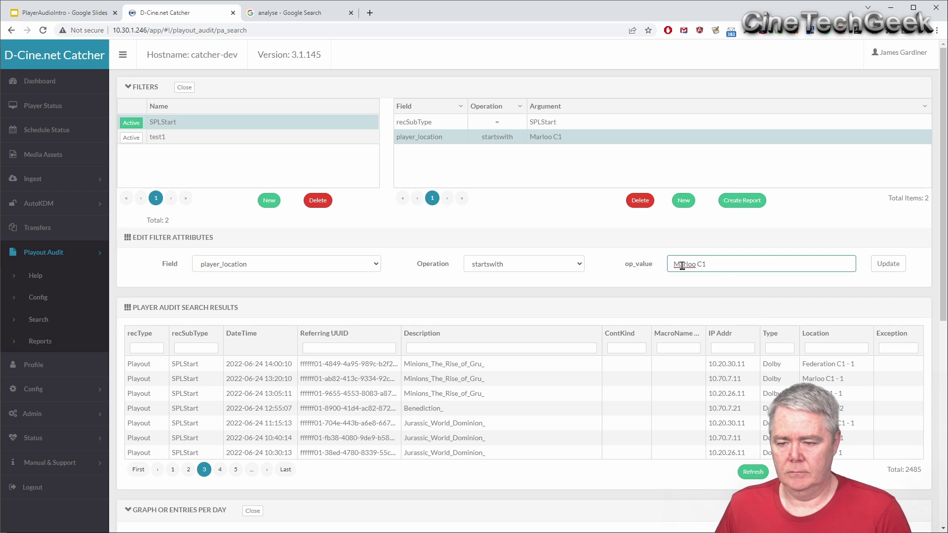
left_click(894, 266)
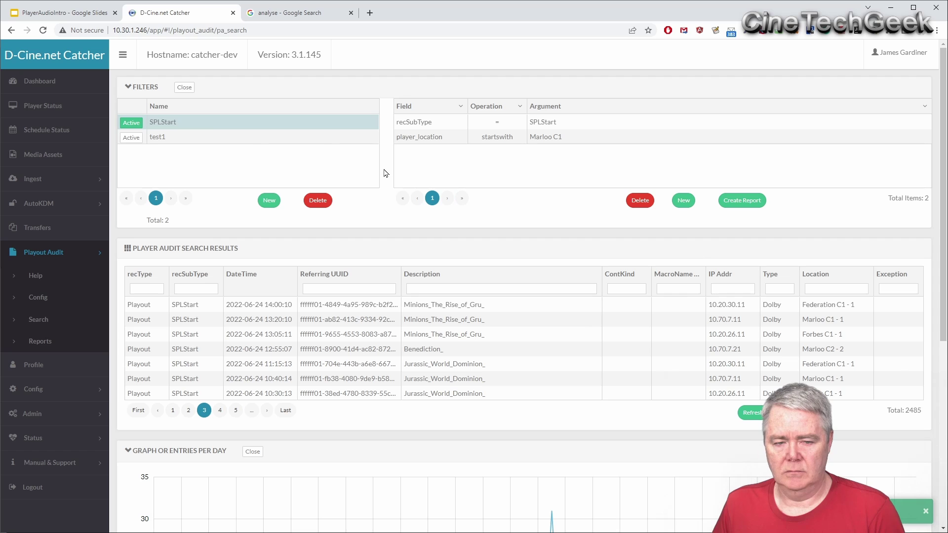
Reapply the SPLStart filter and review the matching entries and the entries-per-day graph.
left_click(132, 124)
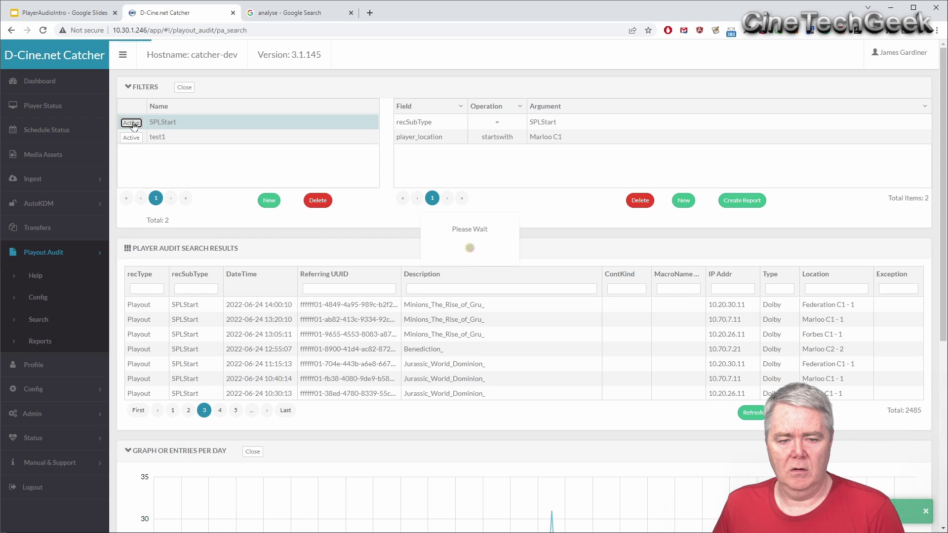
left_click(132, 124)
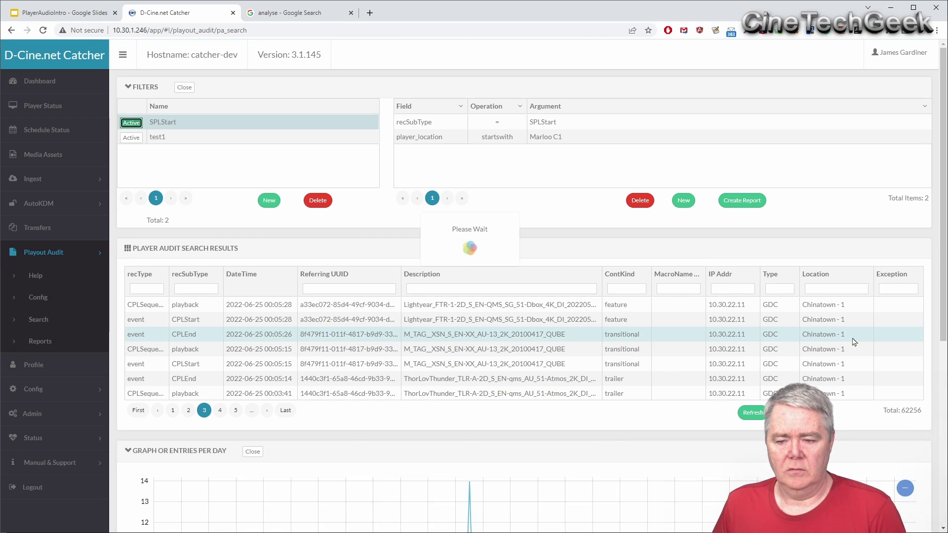
left_click(136, 124)
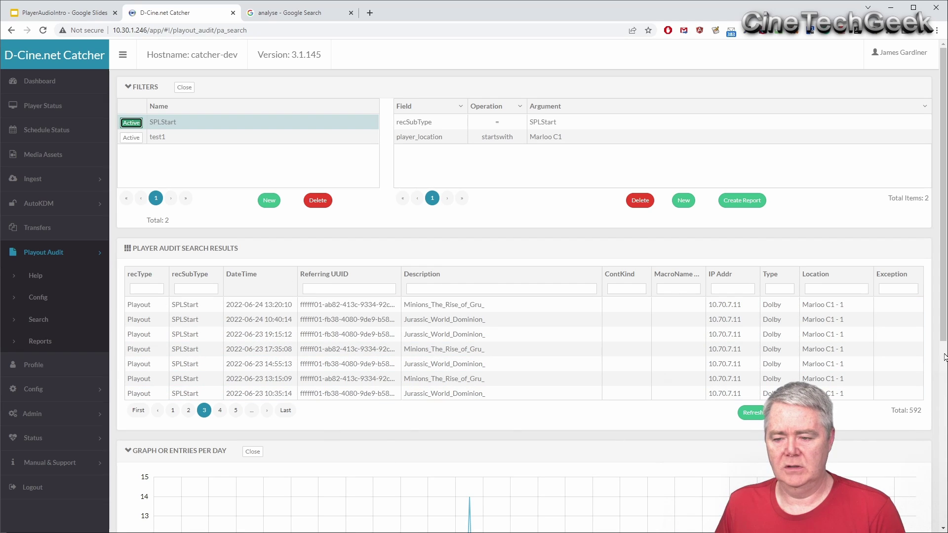
scroll(444, 417, "down", 5)
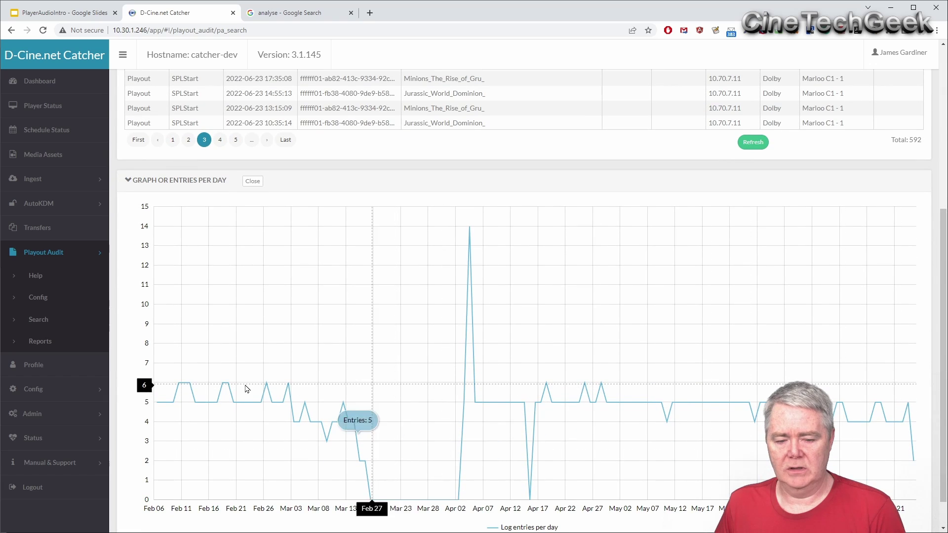
left_click_drag(939, 392, 940, 243)
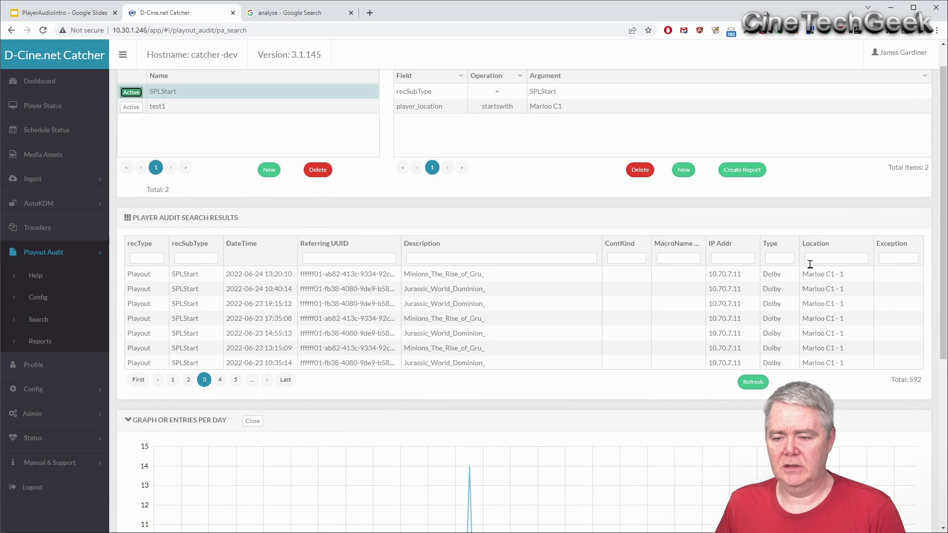
scroll(814, 247, "up", 1)
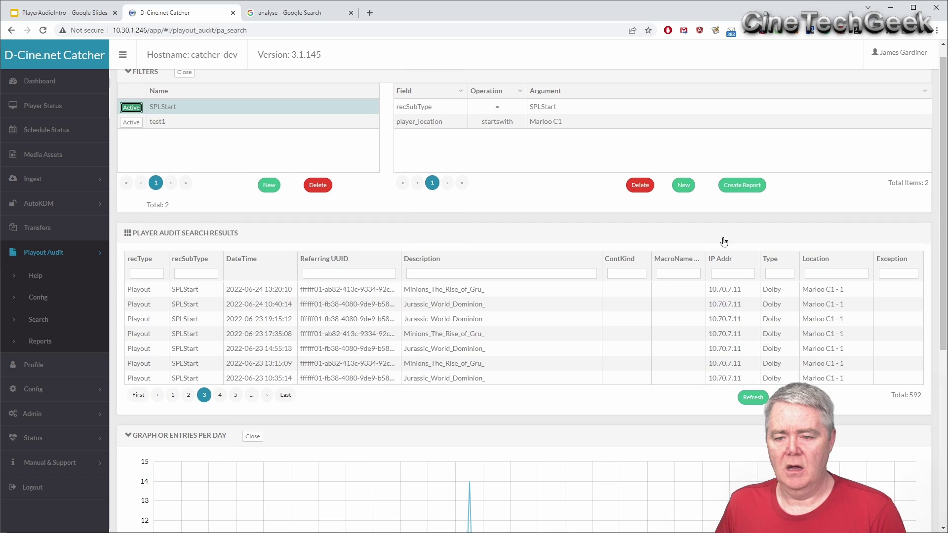
Create a report from the SPLStart filter named "Demo_Report".
left_click(744, 202)
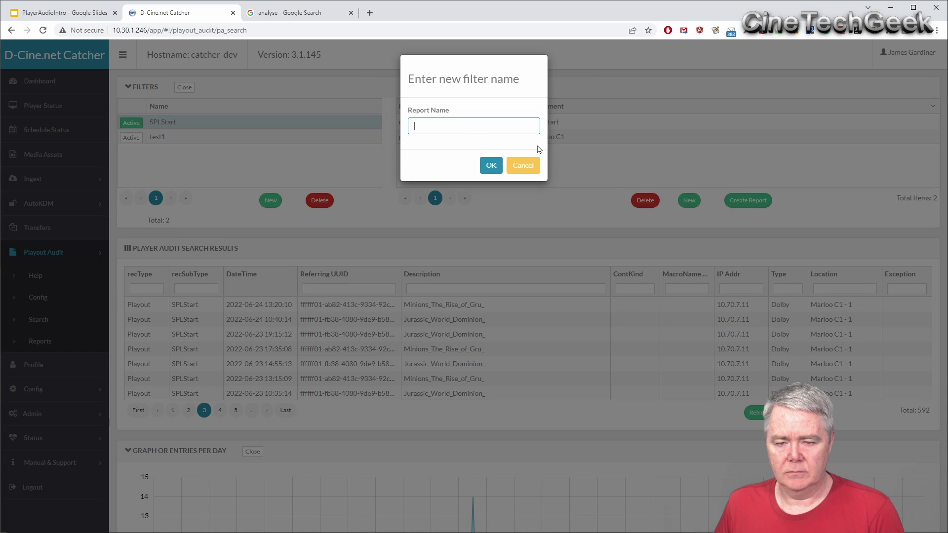
left_click(496, 127)
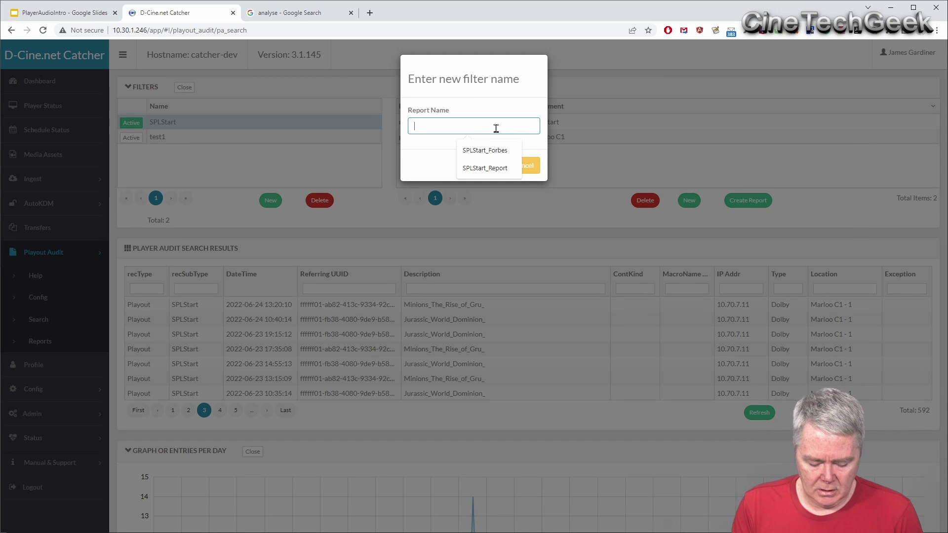
type("Tes")
key("BackSpace")
key("BackSpace")
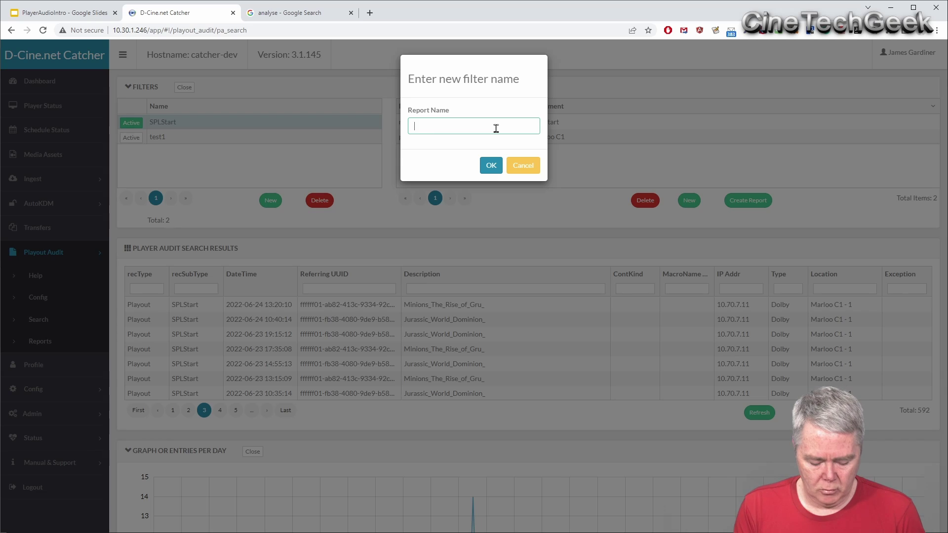
type("emo Report")
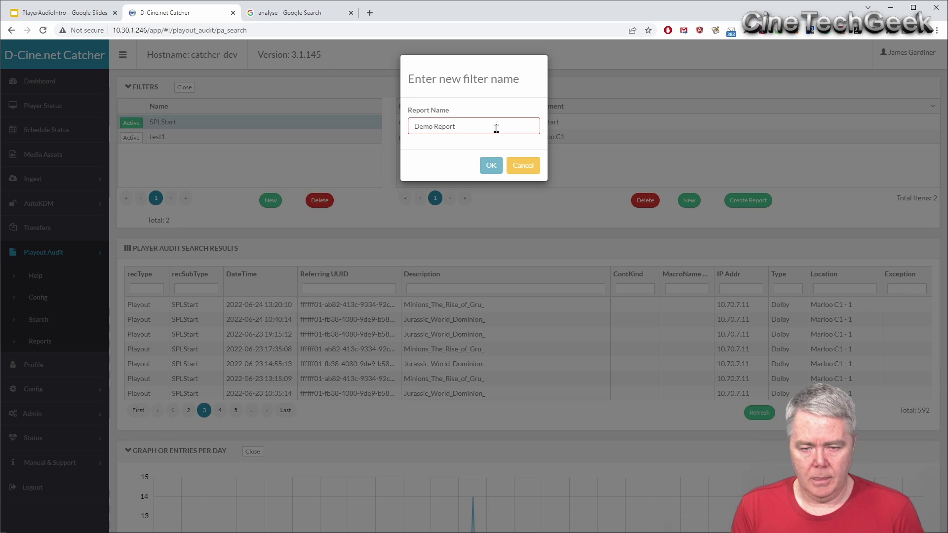
left_click(435, 127)
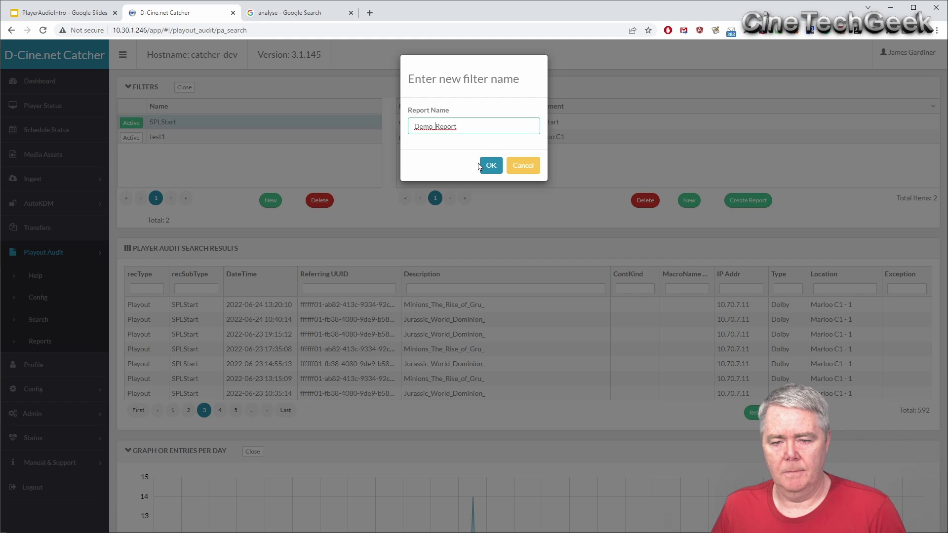
left_click(480, 166)
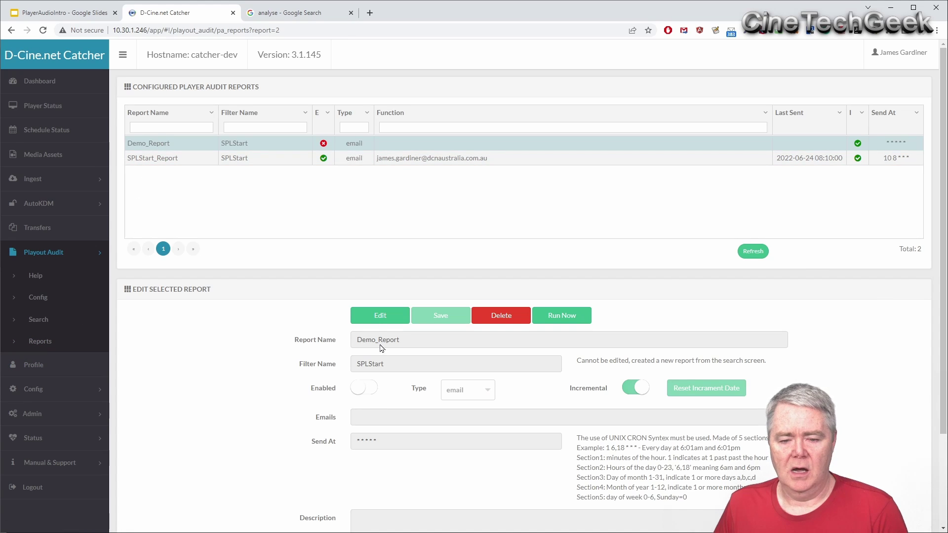
Edit Demo_Report to enable it and set its send schedule to "15 2 * * *".
left_click(378, 315)
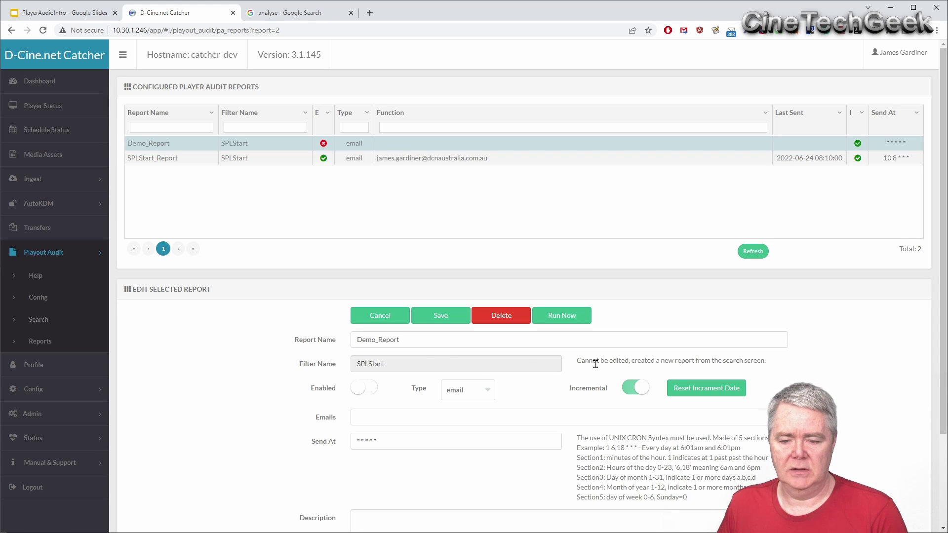
left_click(366, 394)
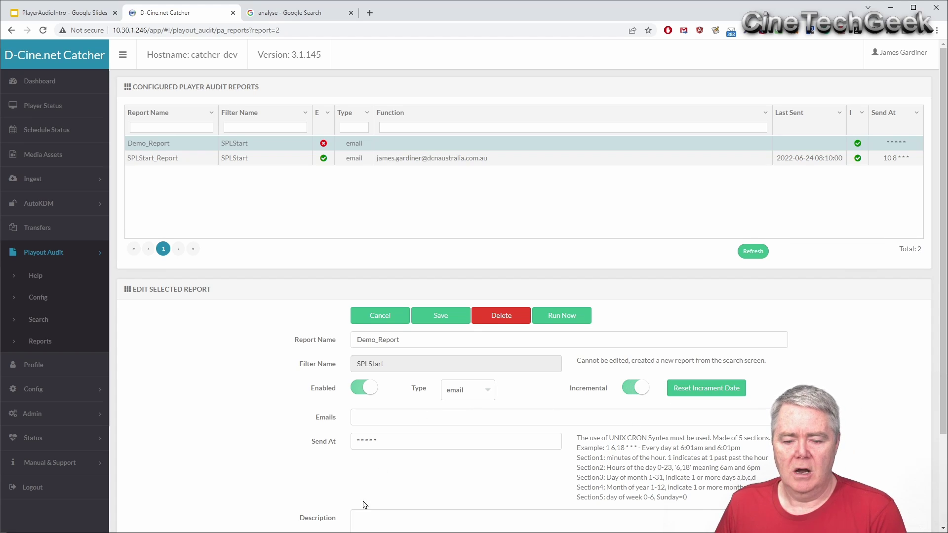
left_click(393, 440)
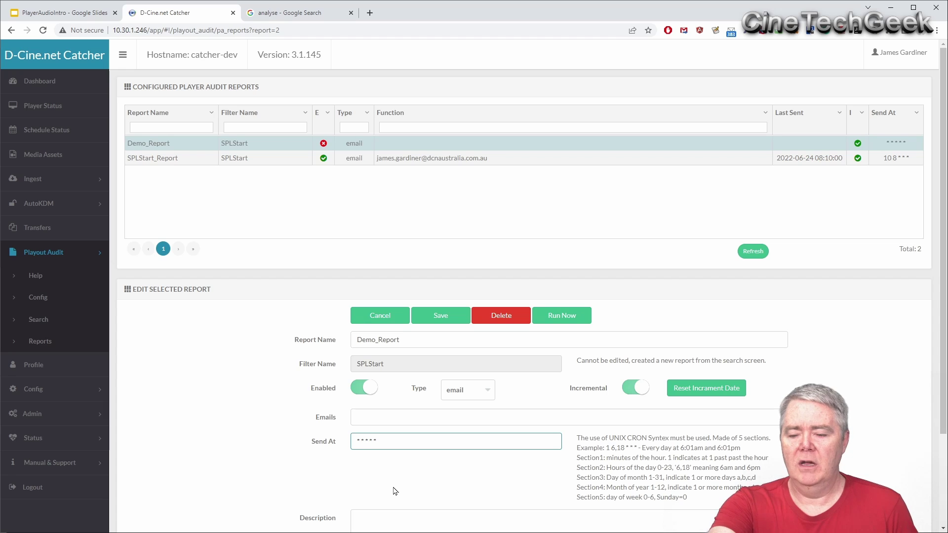
double_click(583, 438)
left_click(373, 439)
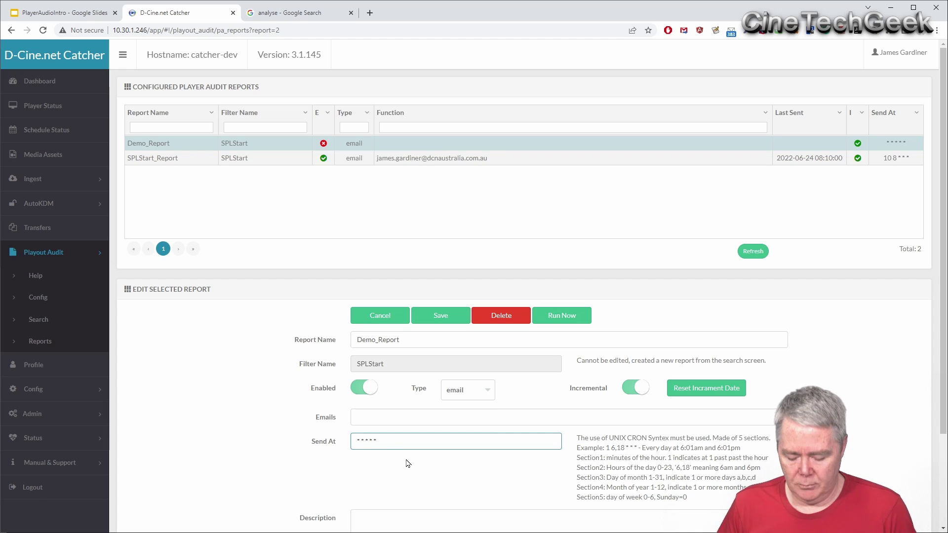
type("15")
key("Right")
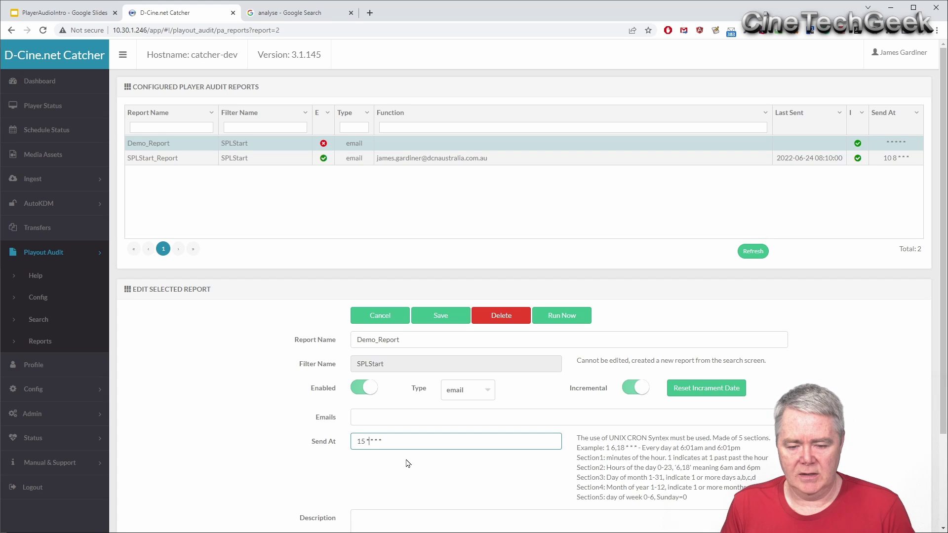
key("Delete")
type("2")
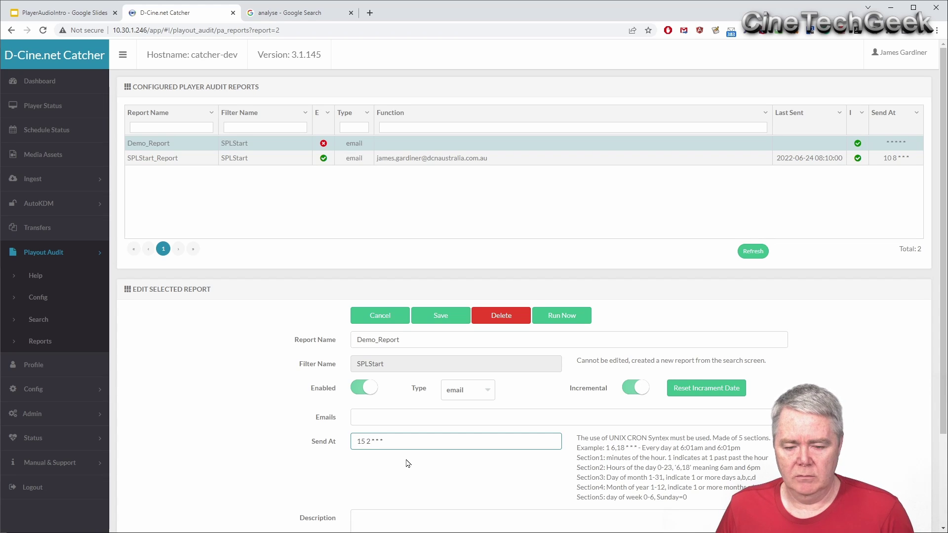
Enter the recipient's email address for the report and add the description "this is a demo".
left_click(402, 419)
type("jam")
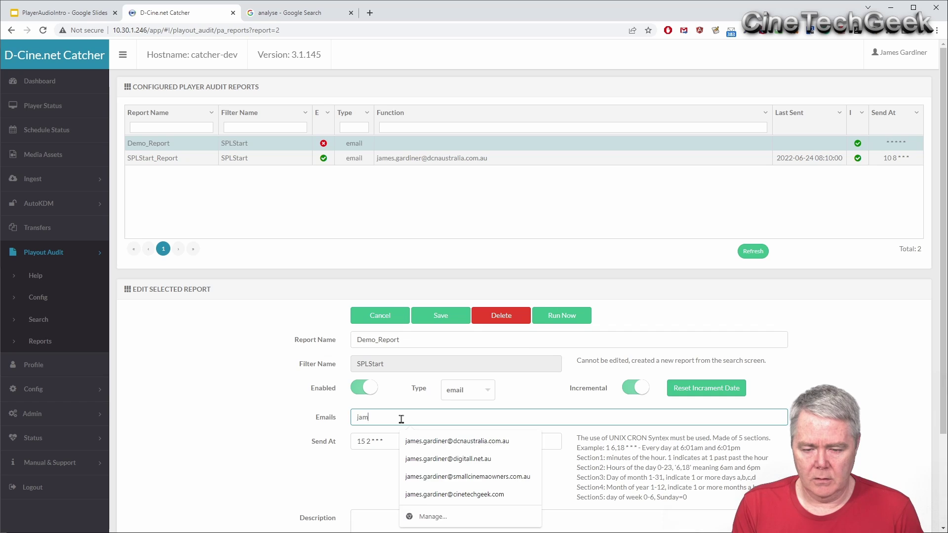
type("es")
key("Down")
key("Return")
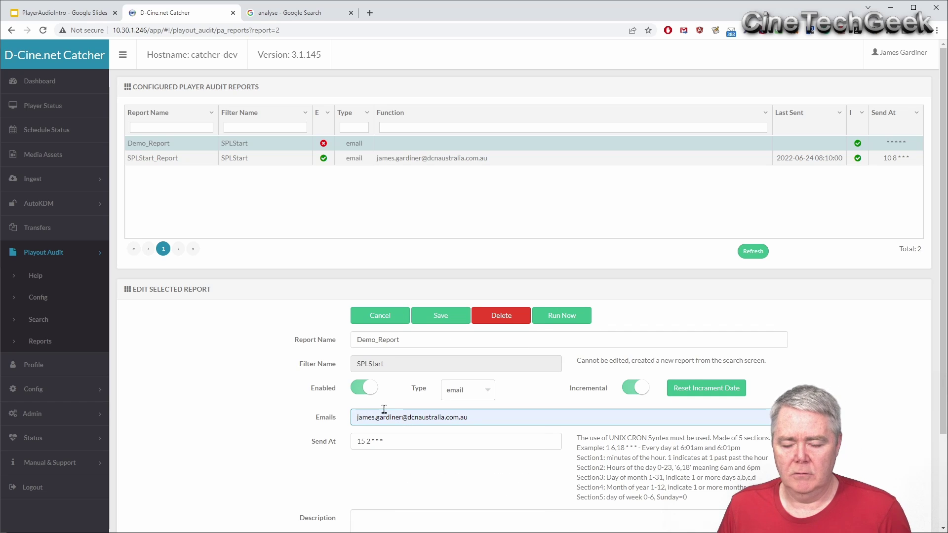
scroll(941, 410, "down", 2)
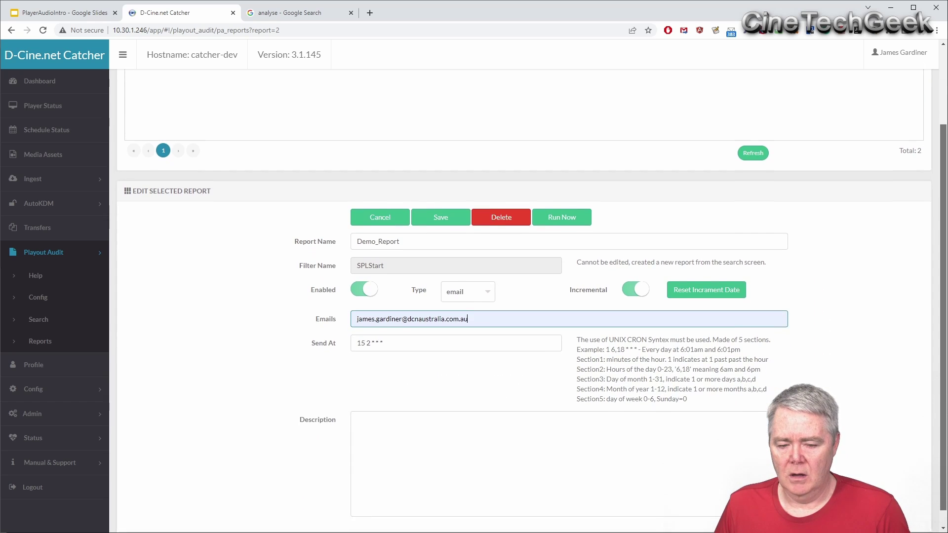
left_click(738, 459)
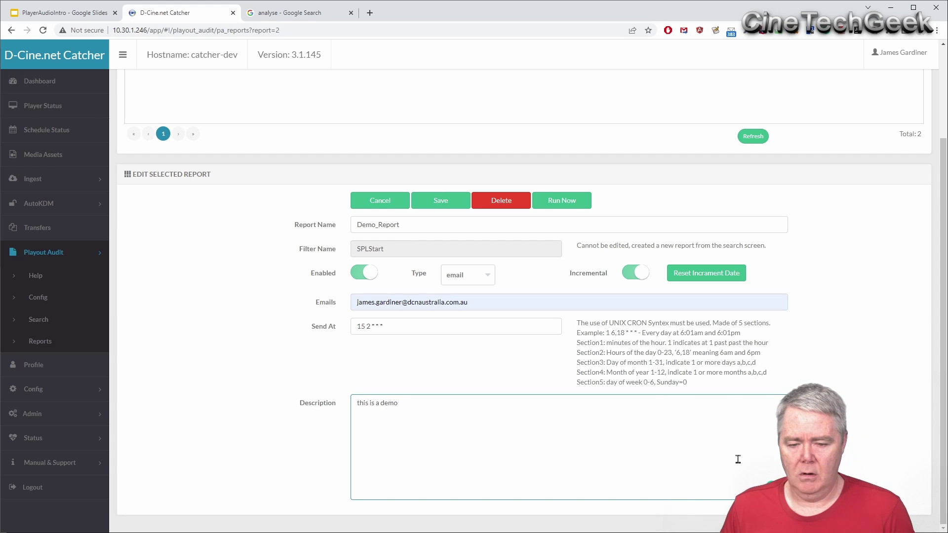
Save the Demo_Report settings and run the report immediately, reloading the page to update the reports list.
left_click(437, 200)
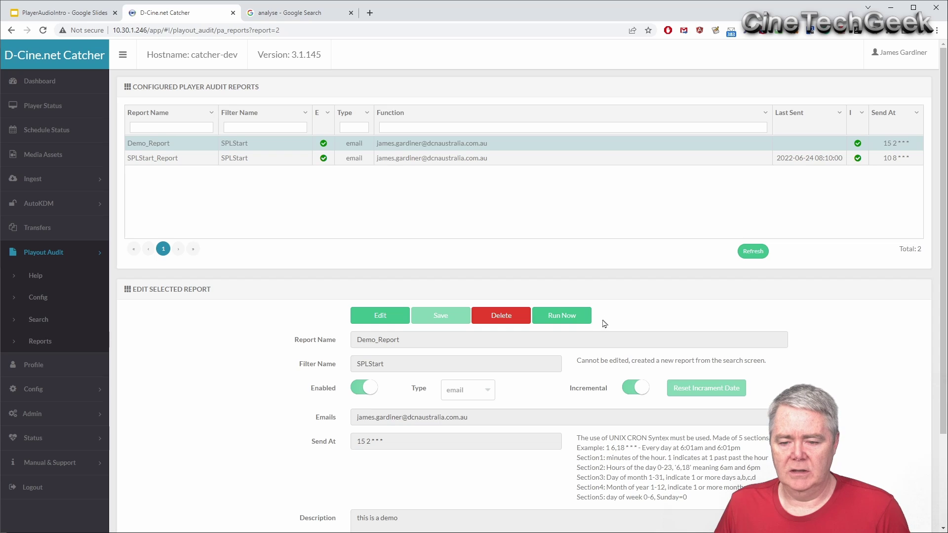
left_click(577, 320)
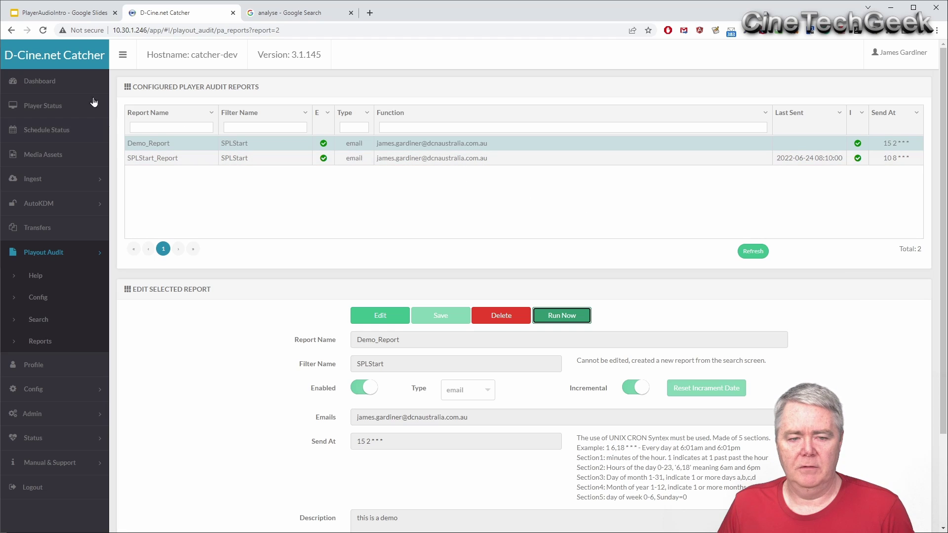
left_click(43, 30)
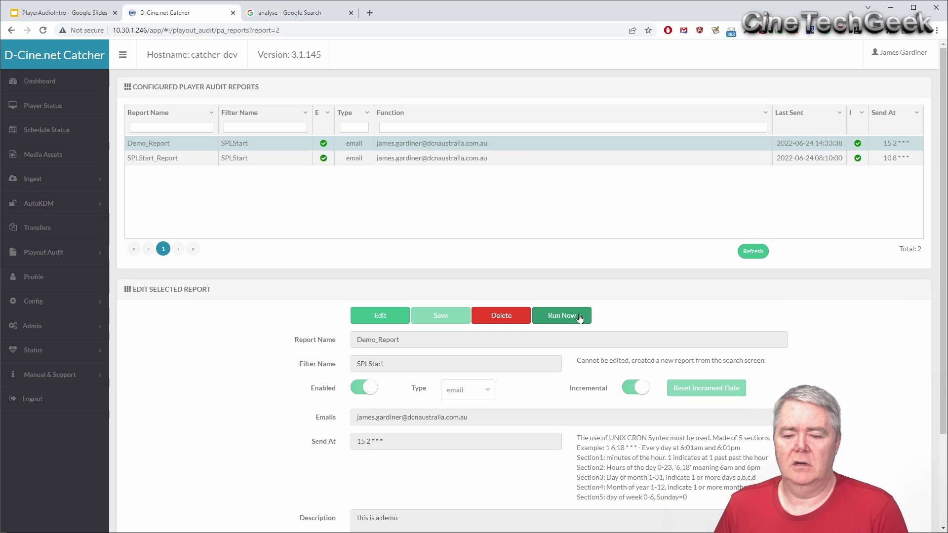
Open Demo_Report for editing and change its delivery type to endpoint.
left_click_drag(943, 252, 943, 213)
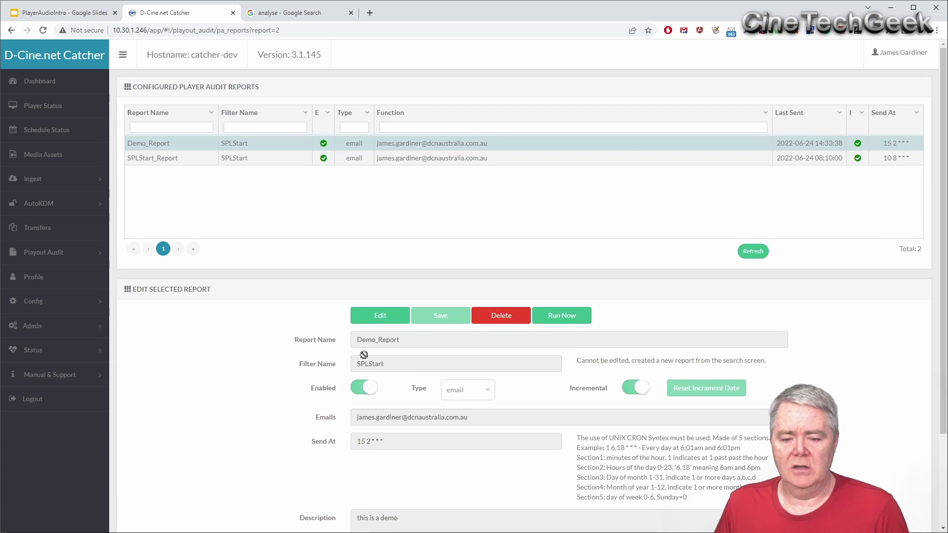
left_click(387, 319)
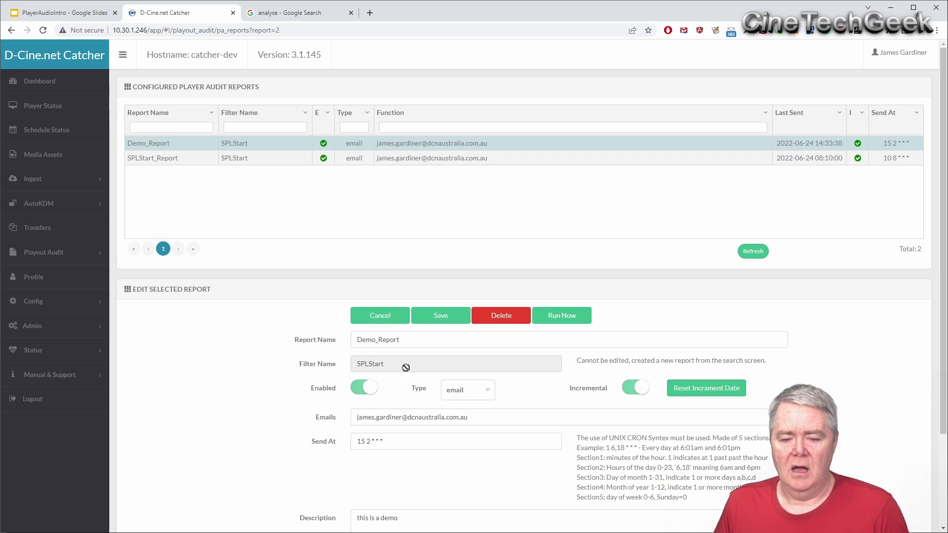
left_click(474, 395)
left_click(493, 430)
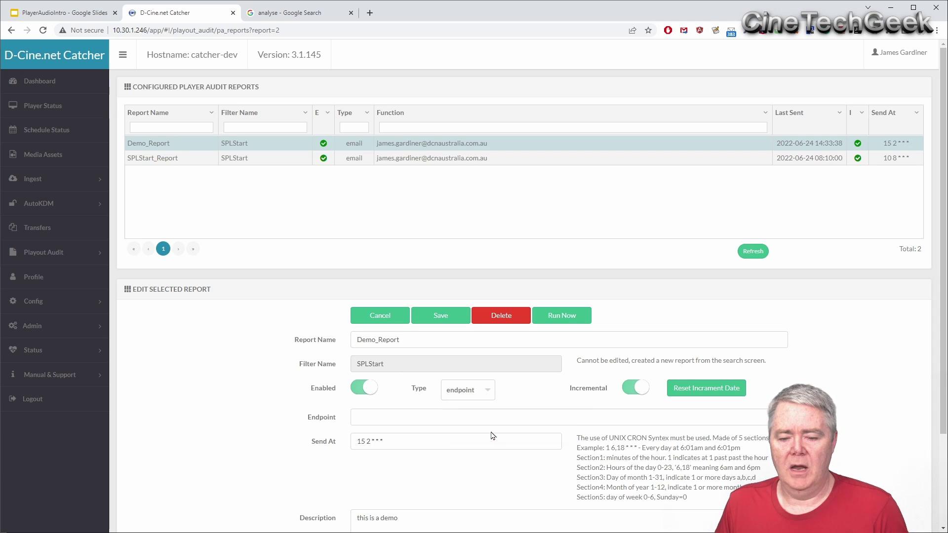